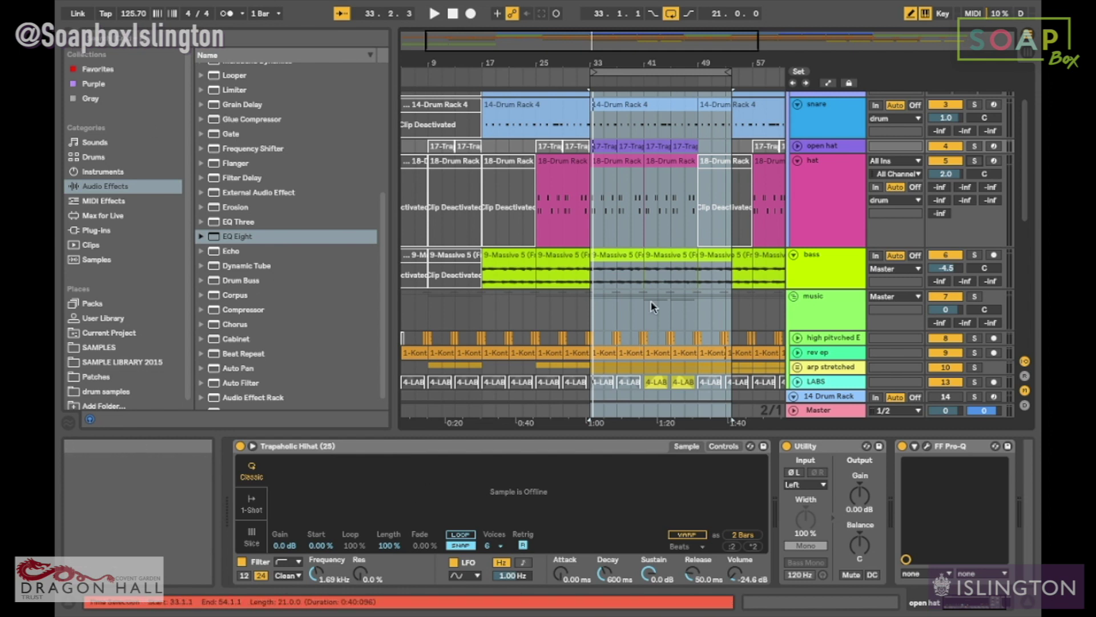
scroll(340, 270, "down", 1)
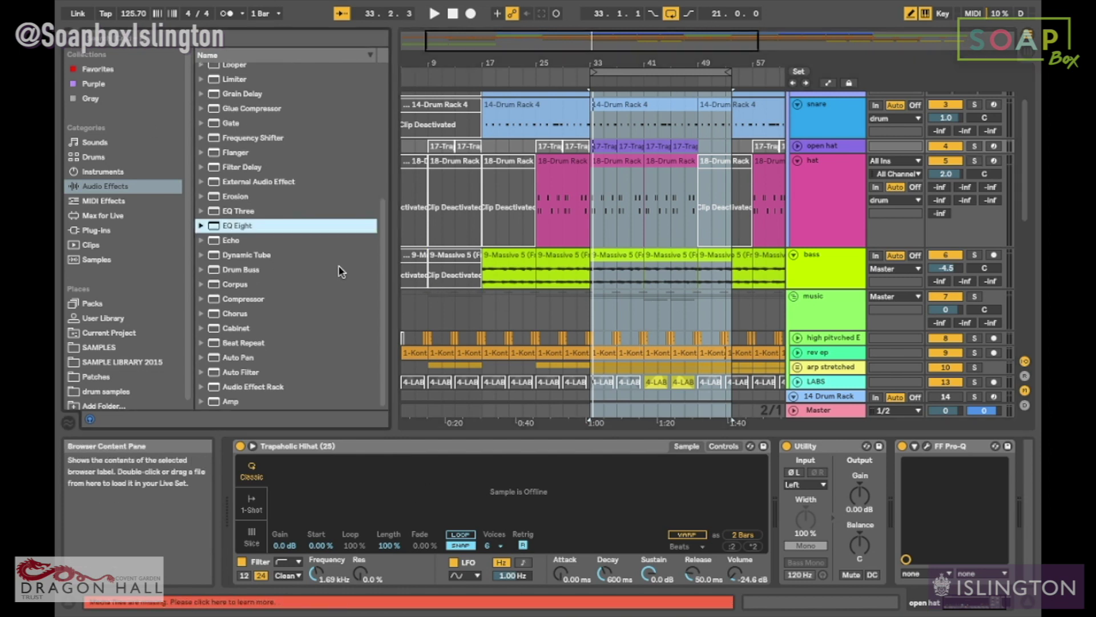
scroll(341, 271, "up", 5)
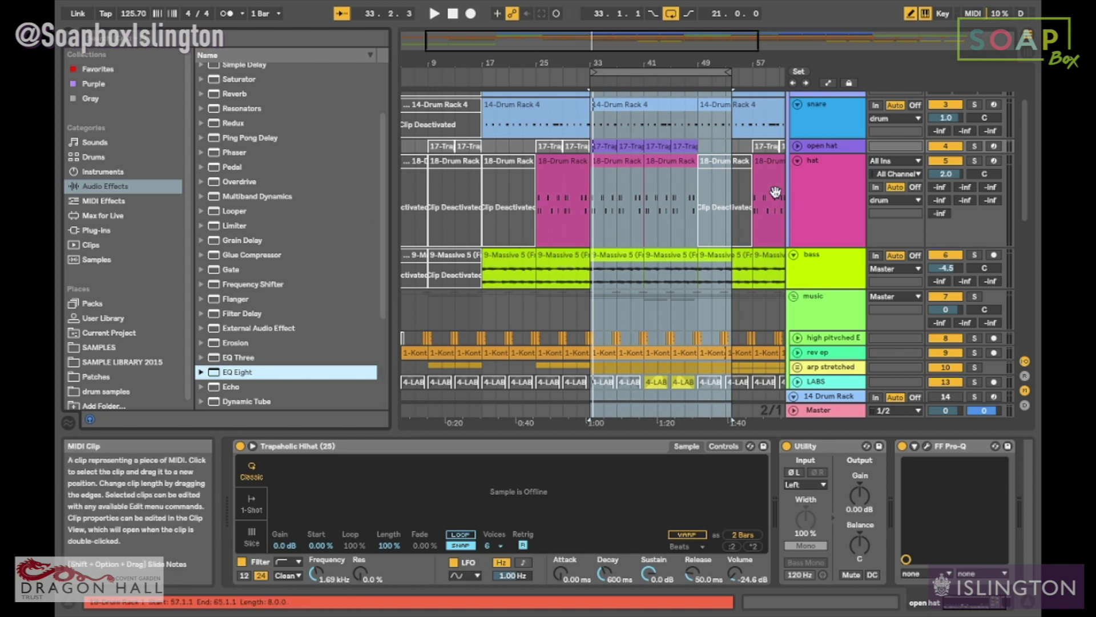
scroll(775, 192, "up", 3)
scroll(775, 192, "left", 1)
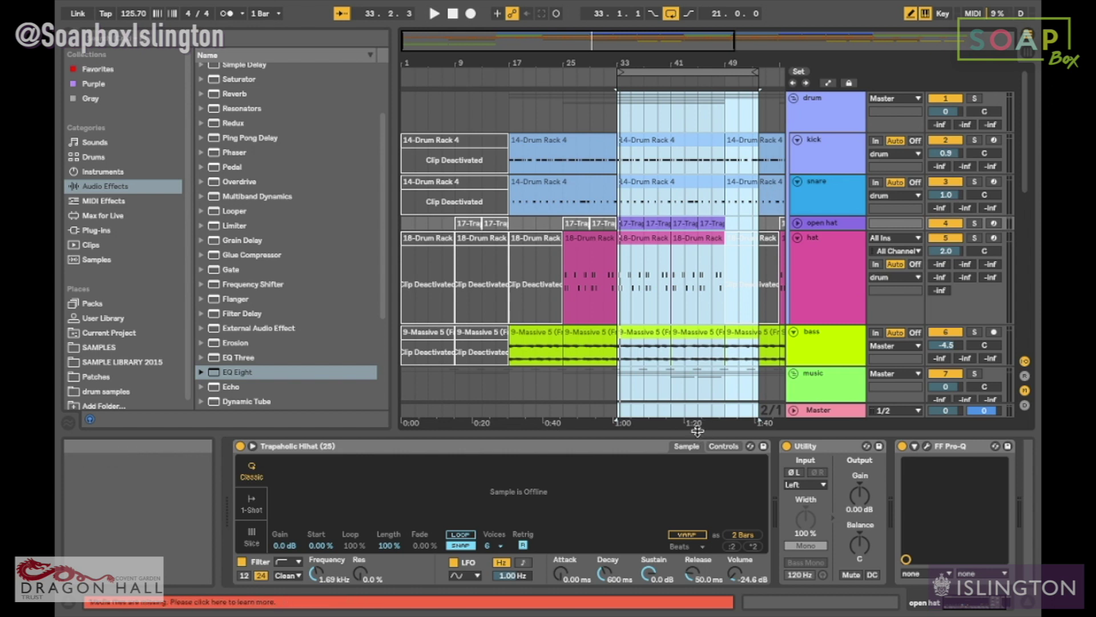
- Hide the device view to enlarge the arrangement, then fold the drum group and select the bass track
key("ctrl+alt+l")
scroll(693, 431, "right", 4)
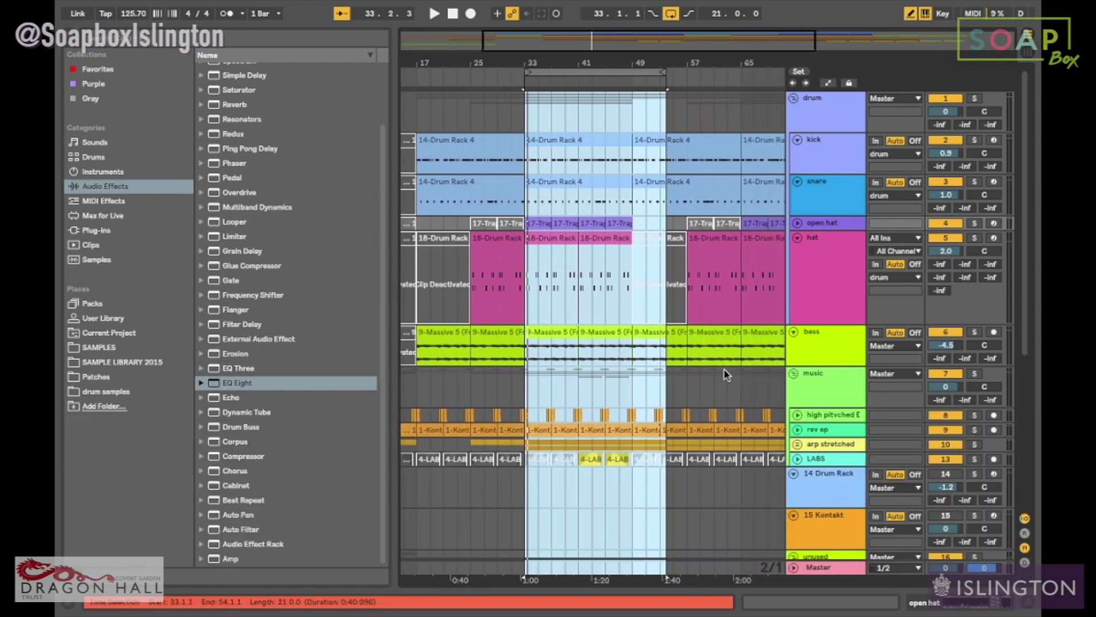
left_click(794, 98)
left_click(805, 132)
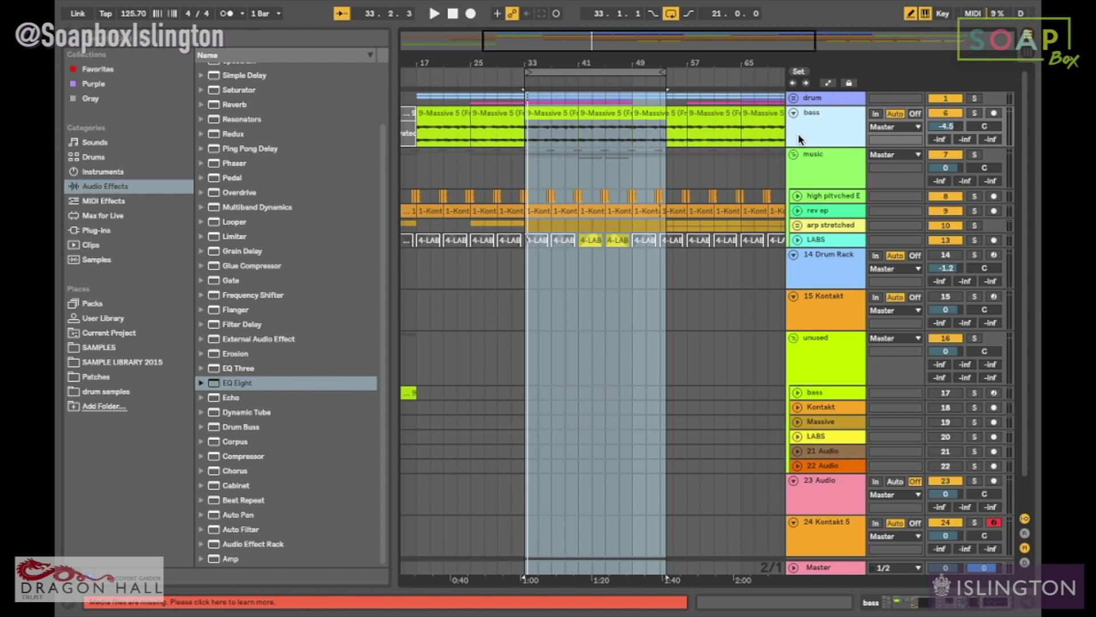
- Solo the bass track, show its device chain through to EQ Eight and play the looped section
key("space")
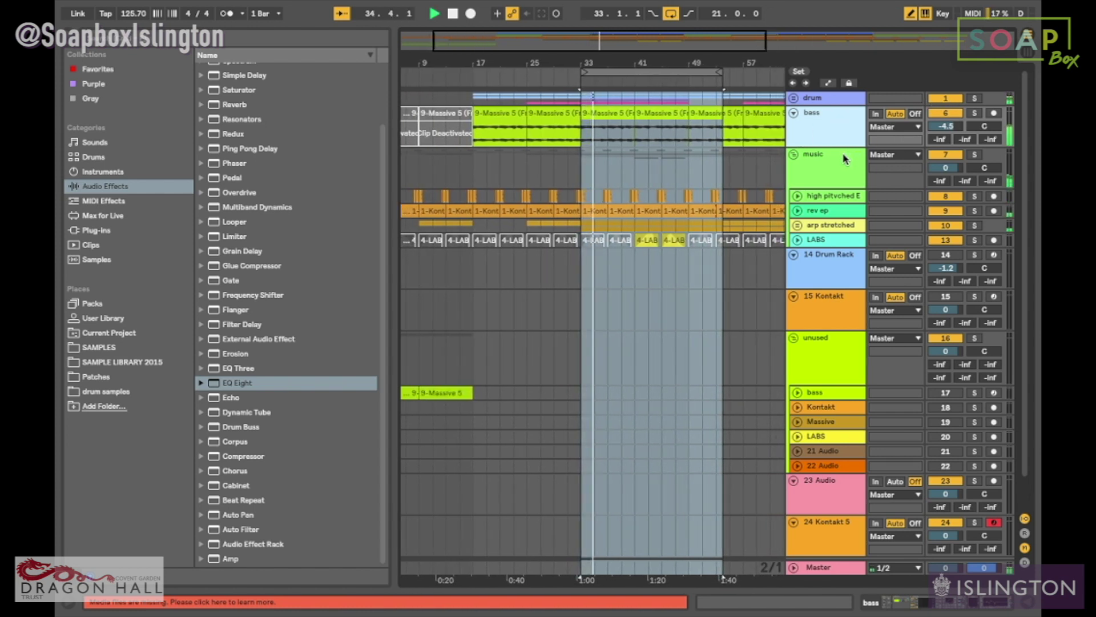
key("space")
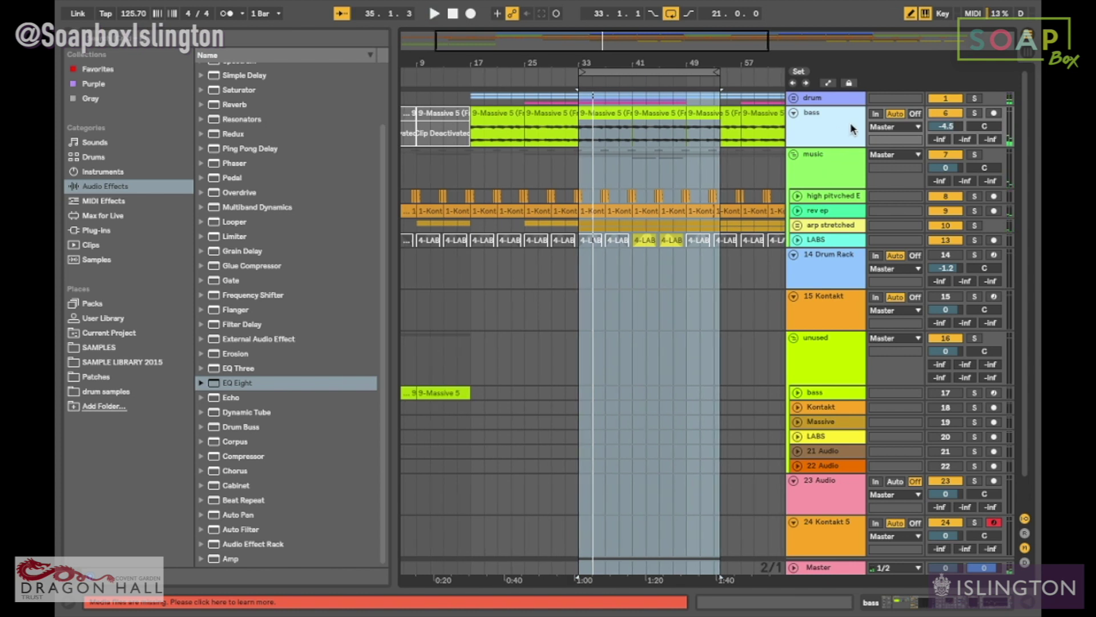
left_click(975, 114)
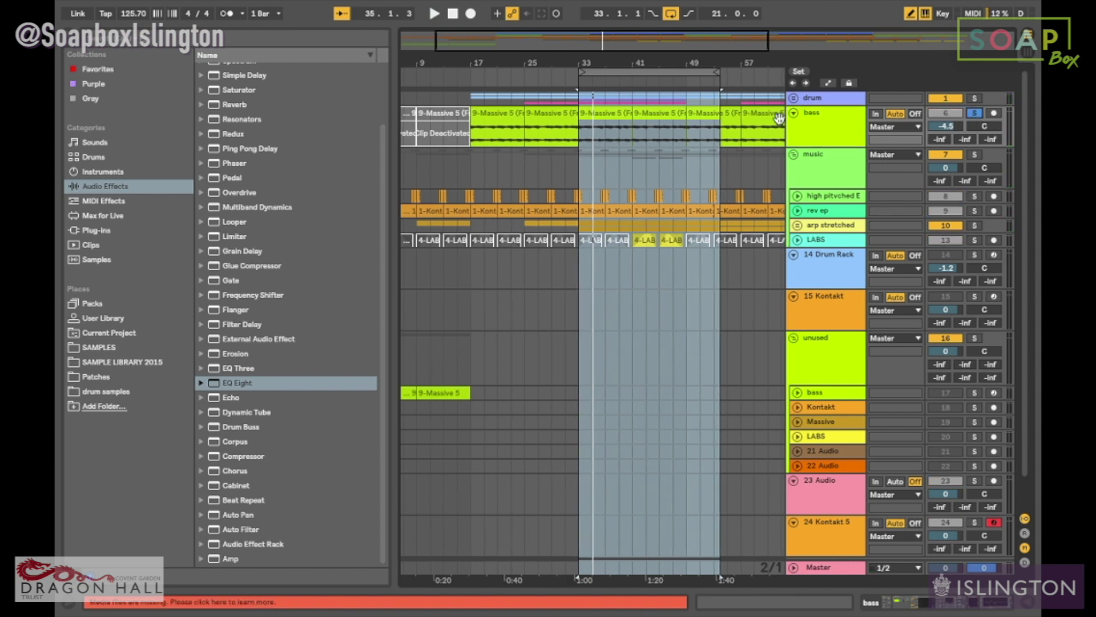
double_click(824, 117)
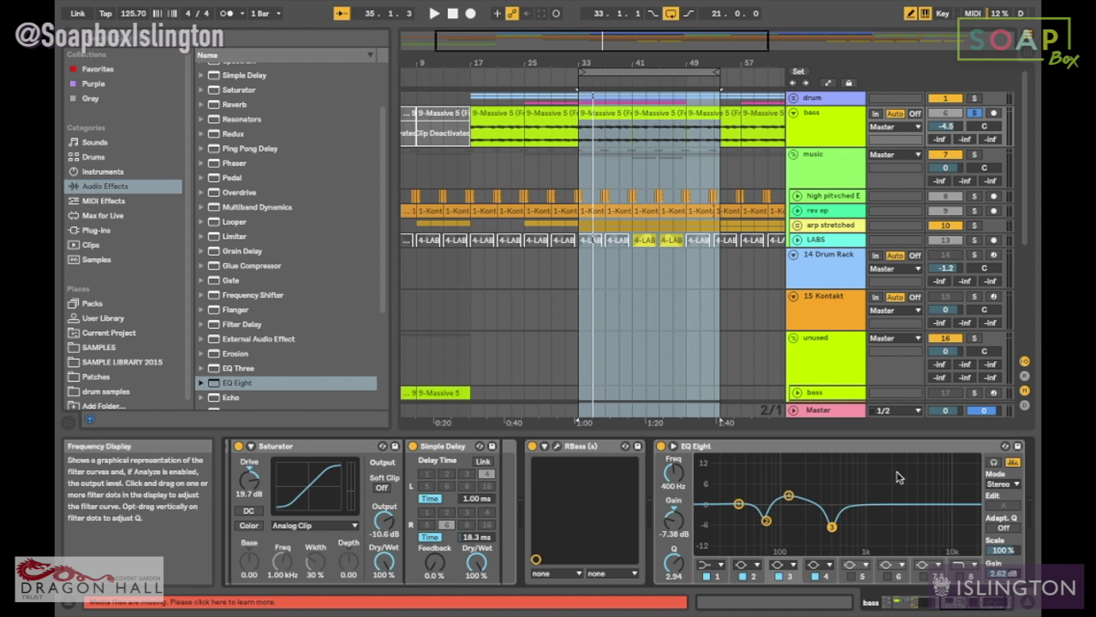
scroll(898, 476, "right", 2)
key("space")
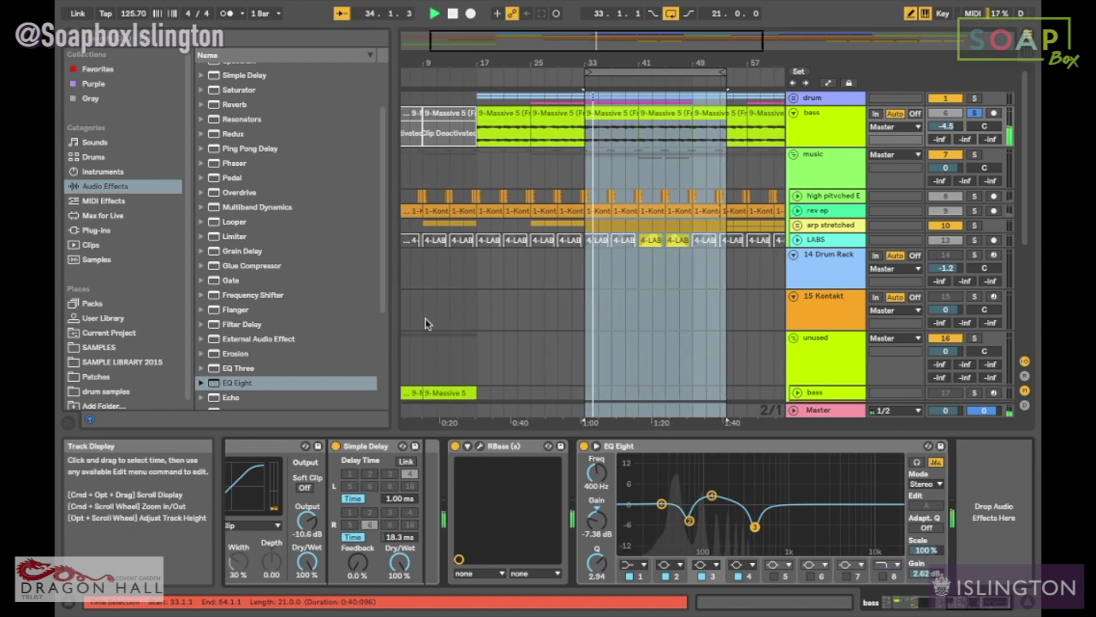
- Add a Compressor after EQ Eight on the bass track, stop playback and reveal the Compressor's sidechain controls
scroll(306, 324, "down", 4)
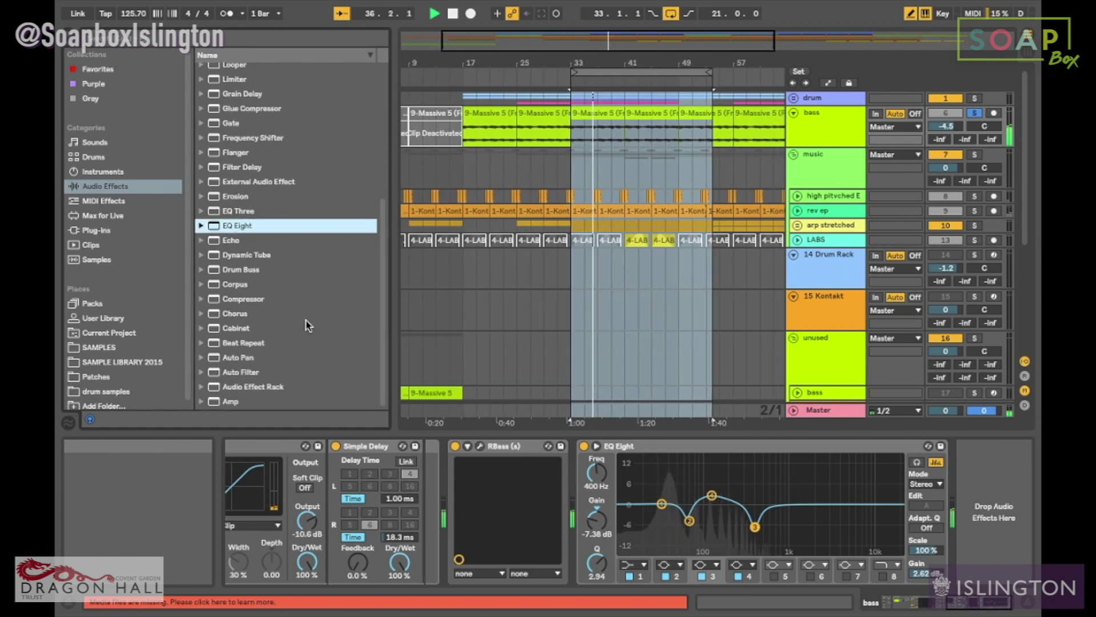
left_click_drag(297, 298, 988, 516)
key("space")
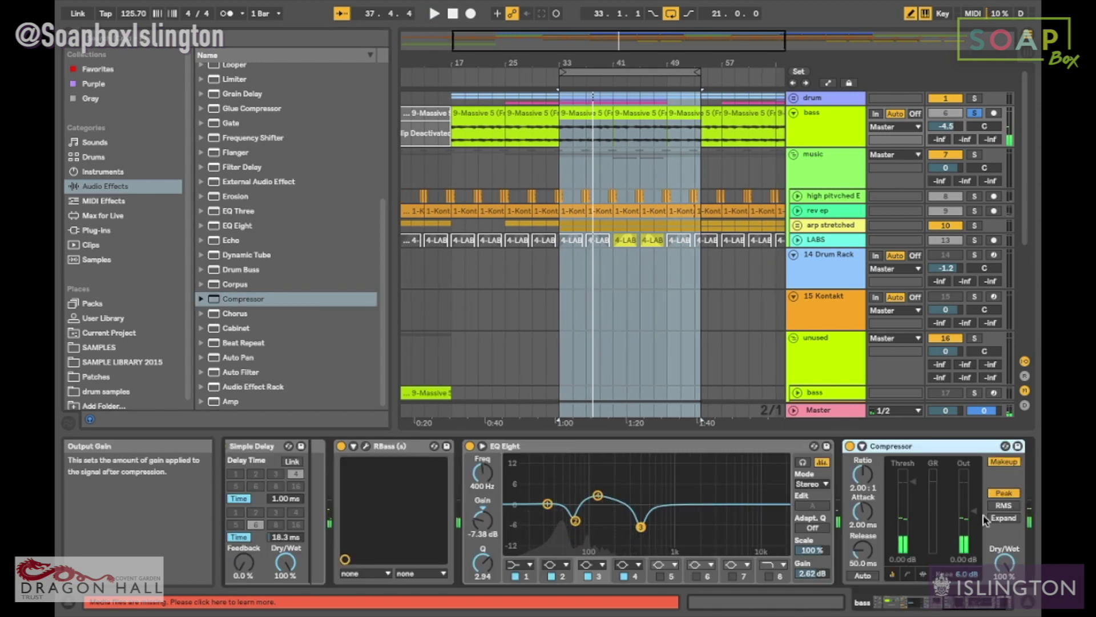
left_click(862, 446)
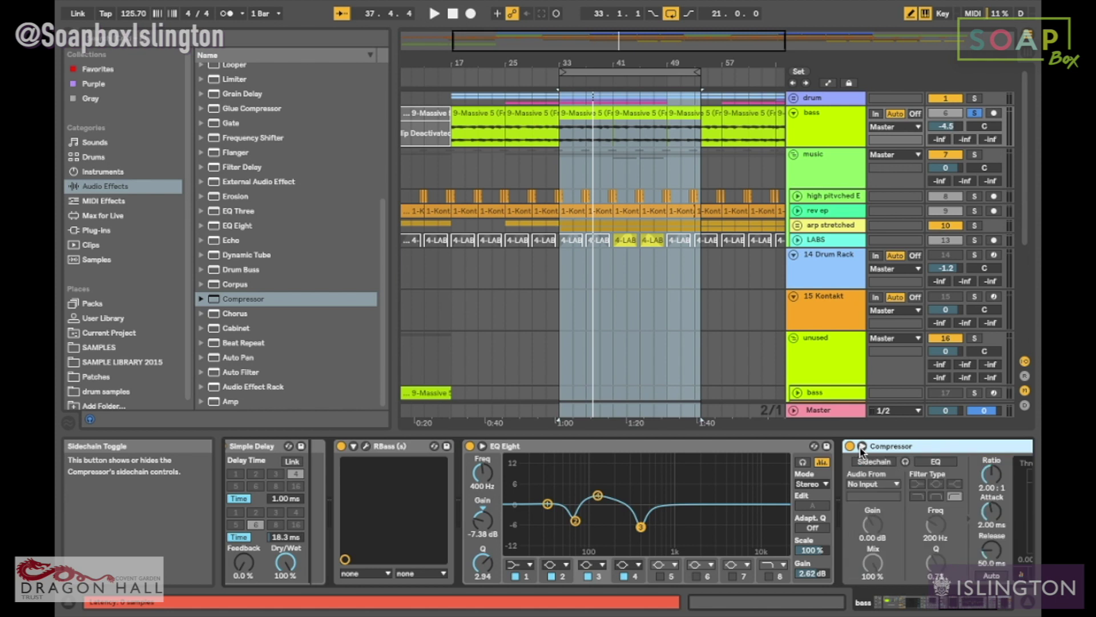
left_click(908, 490)
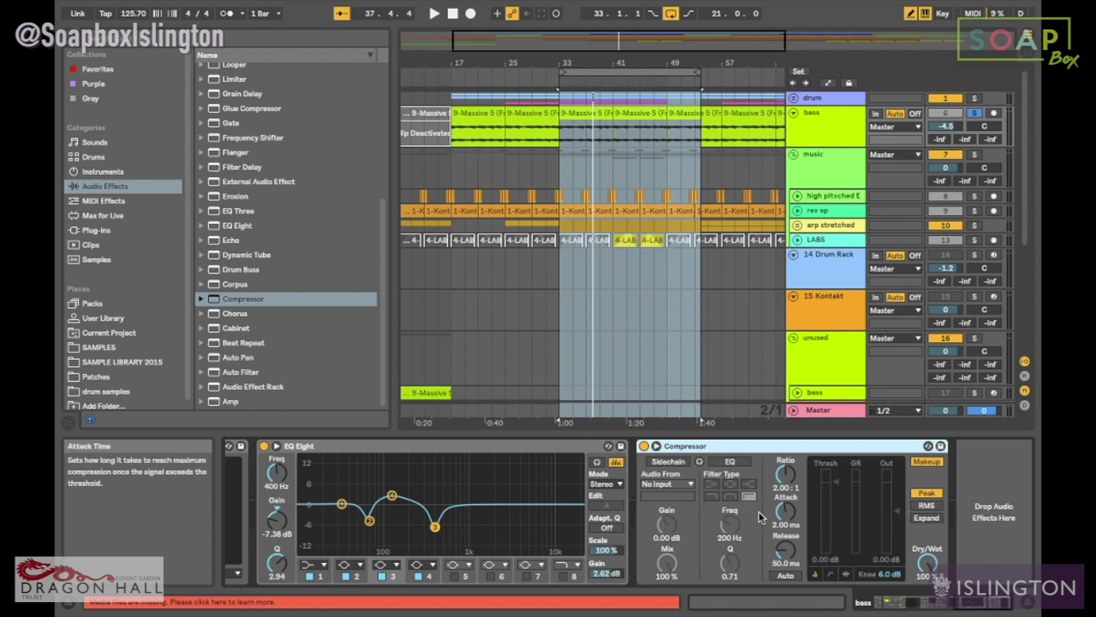
- Try long attack and release times on the Compressor, then shorten them during playback to 19.1 ms and 2.90 ms
left_click(836, 481)
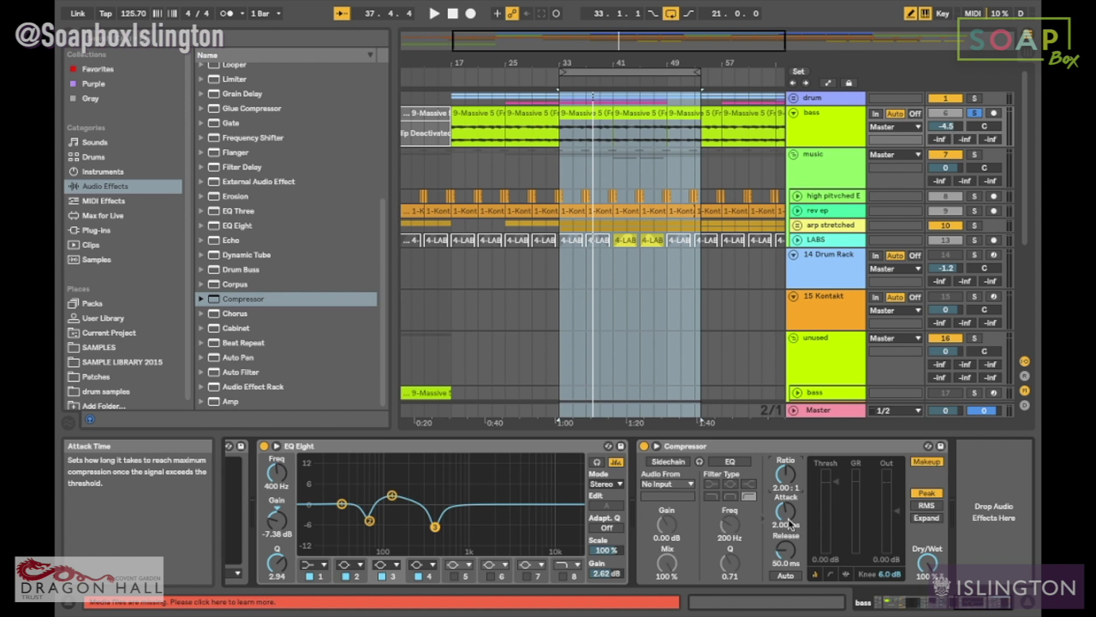
left_click_drag(790, 524, 790, 559)
left_click_drag(790, 524, 791, 502)
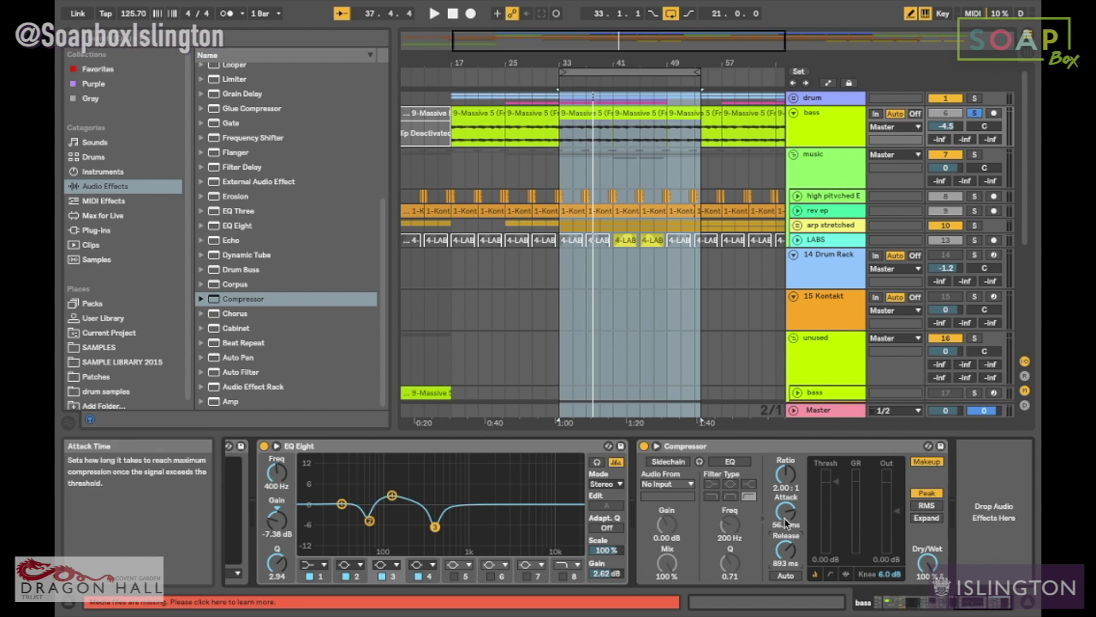
key("space")
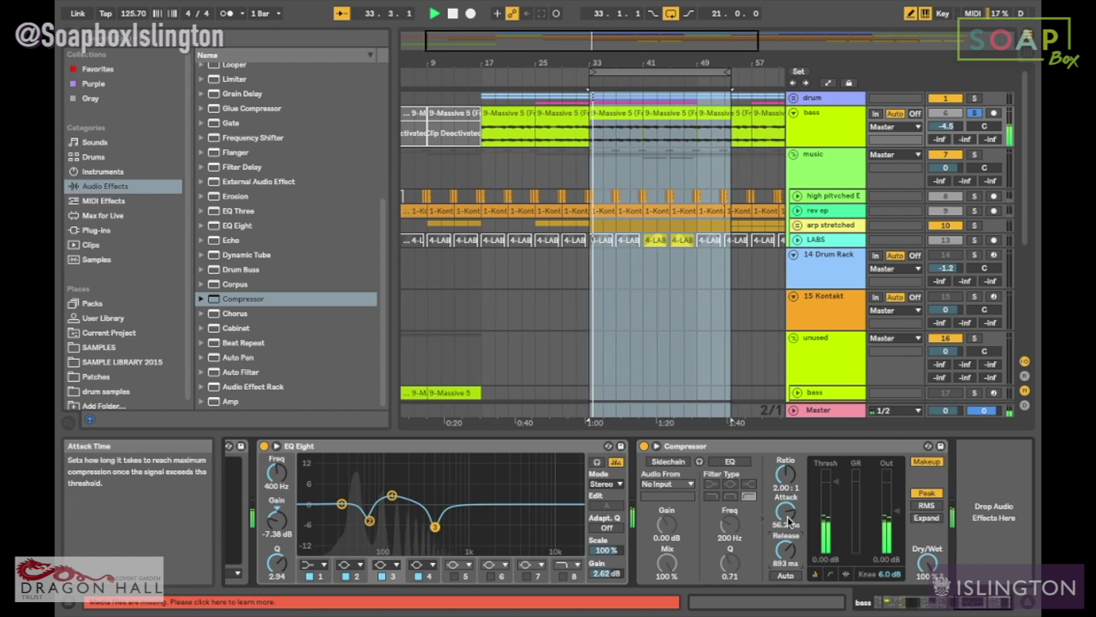
left_click_drag(790, 524, 789, 548)
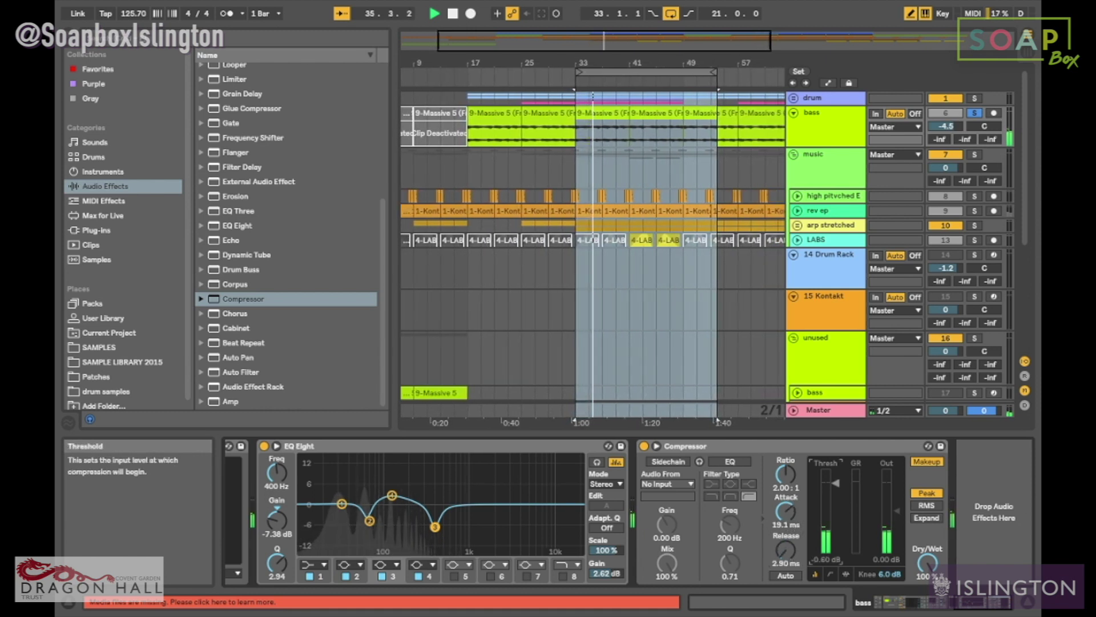
- Set the Compressor's threshold to -0.97 dB, attack to 1.00 s and release to 1.00 ms, and stop playback
left_click_drag(838, 495, 838, 500)
key("space")
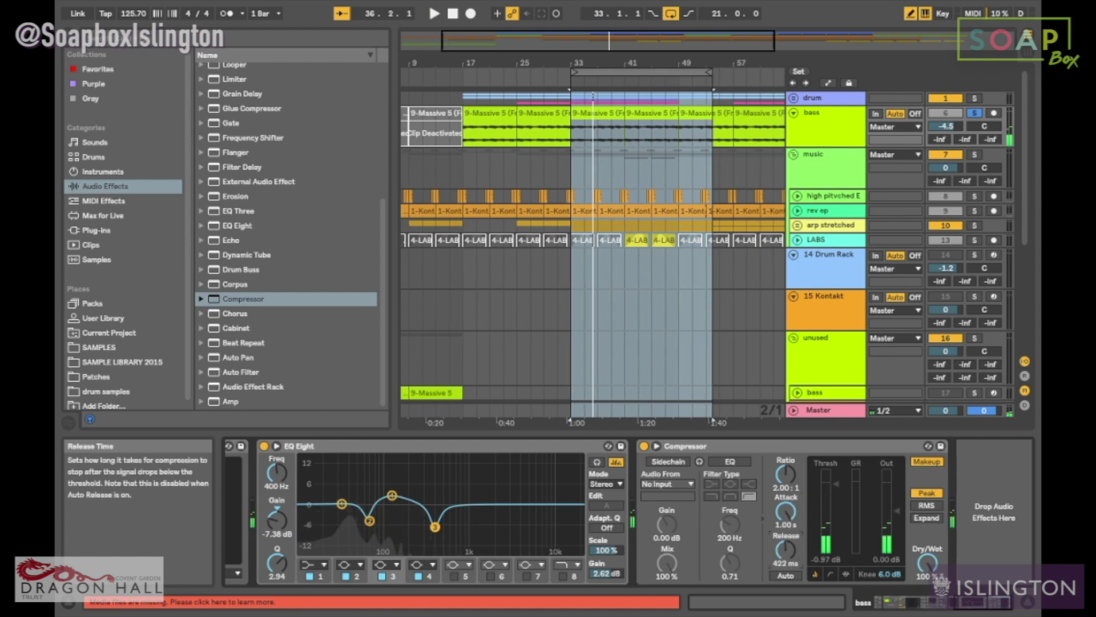
left_click_drag(786, 546, 794, 554)
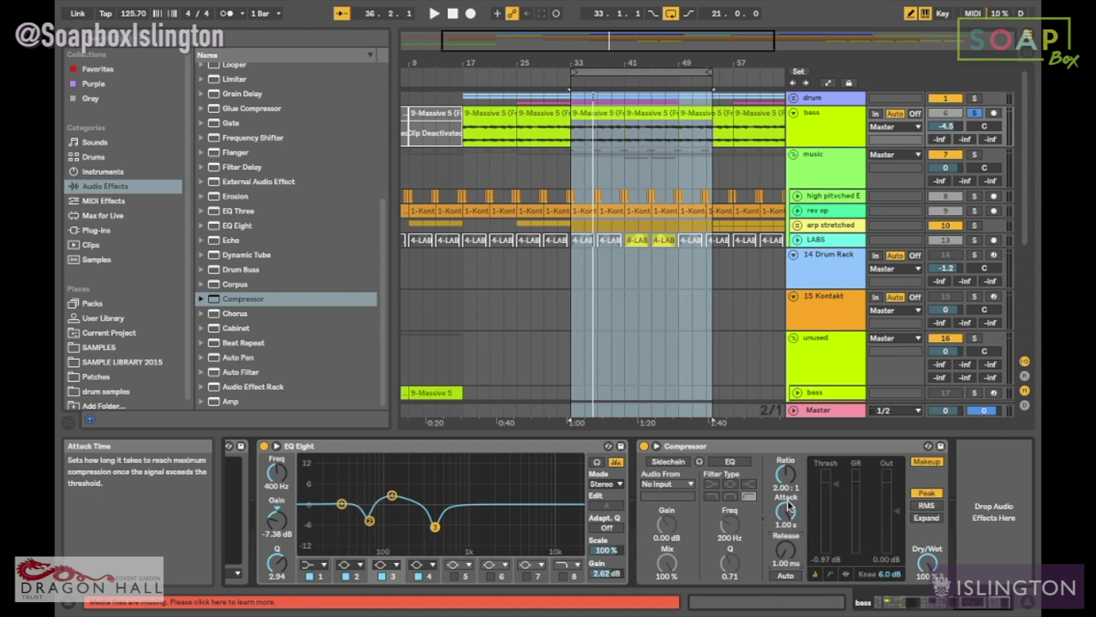
- Play the soloed bass and lower the Compressor's threshold to -42.8 dB
key("space")
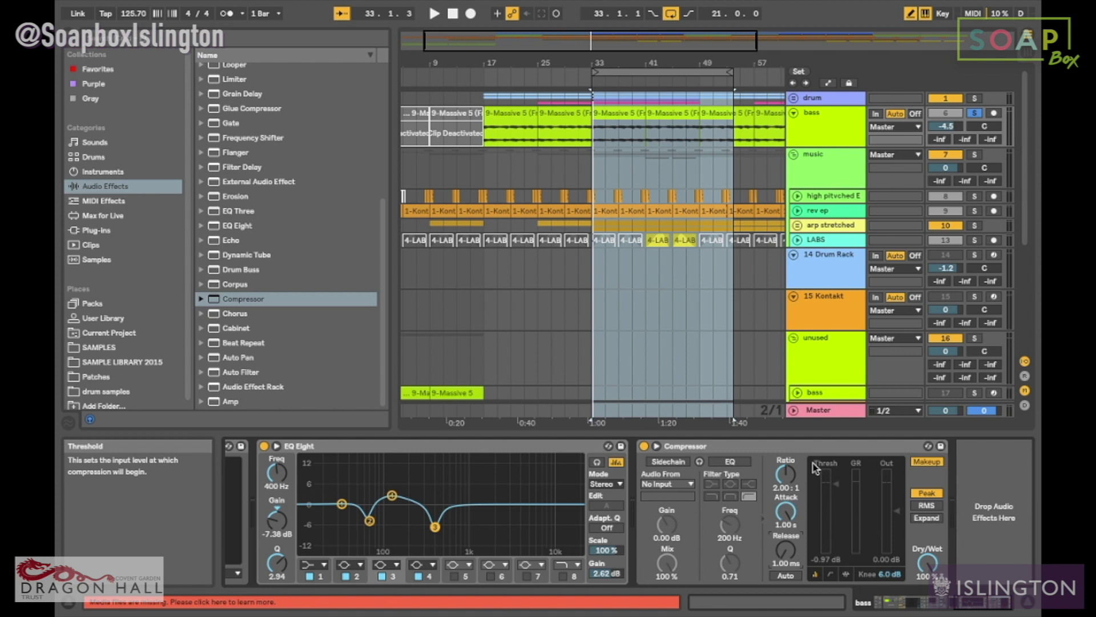
key("space")
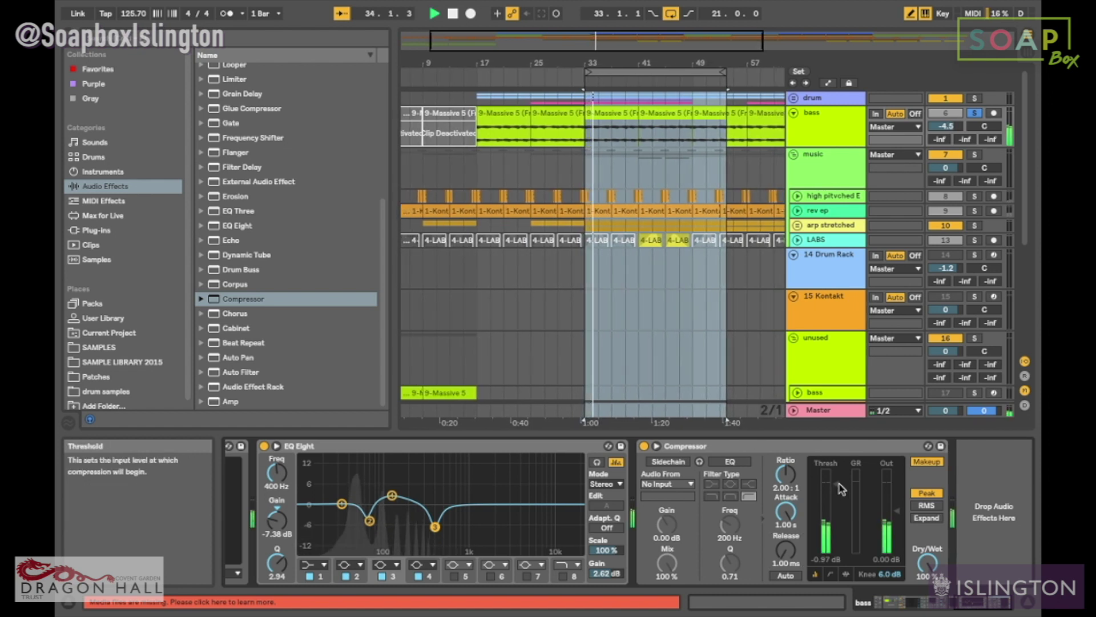
left_click_drag(840, 489, 836, 542)
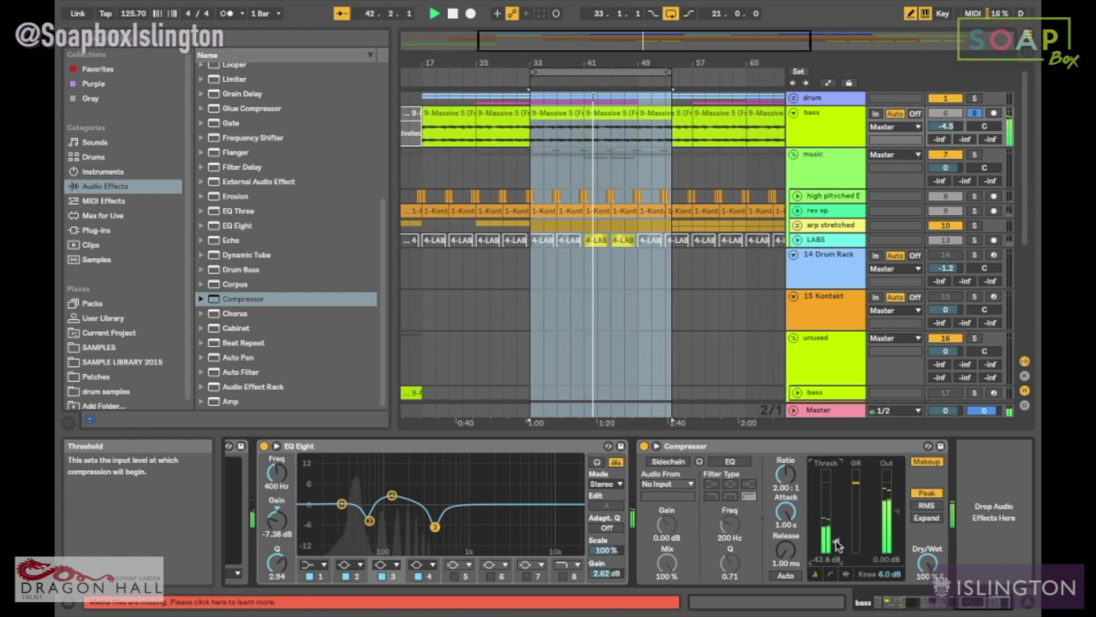
- Toggle the Compressor's Makeup gain off to compare, then leave it switched on
left_click(928, 463)
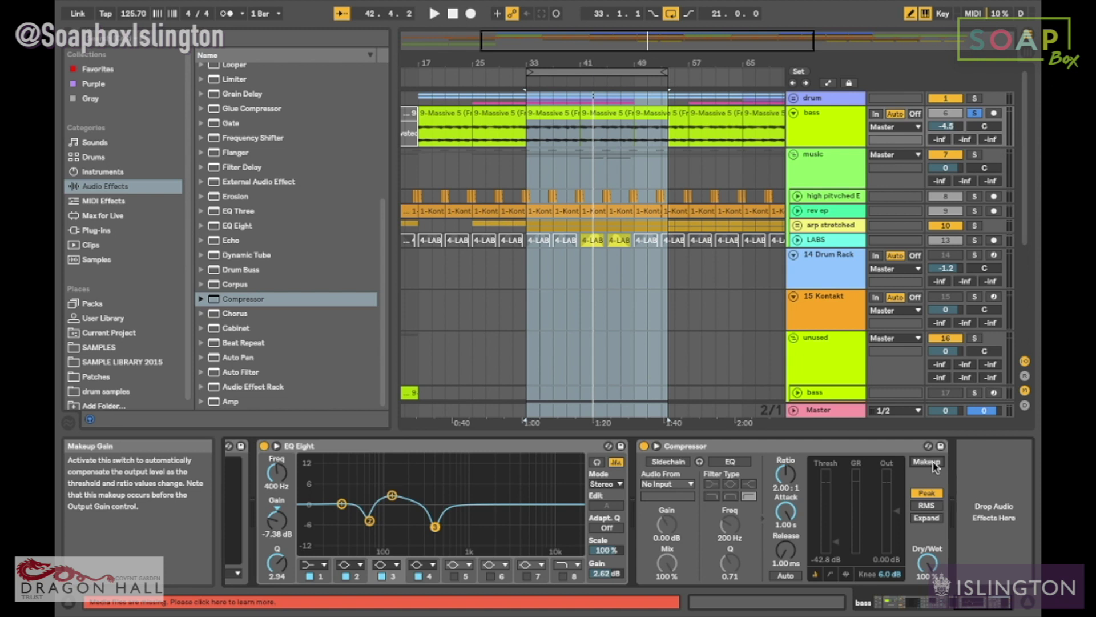
left_click(933, 465)
left_click(928, 465)
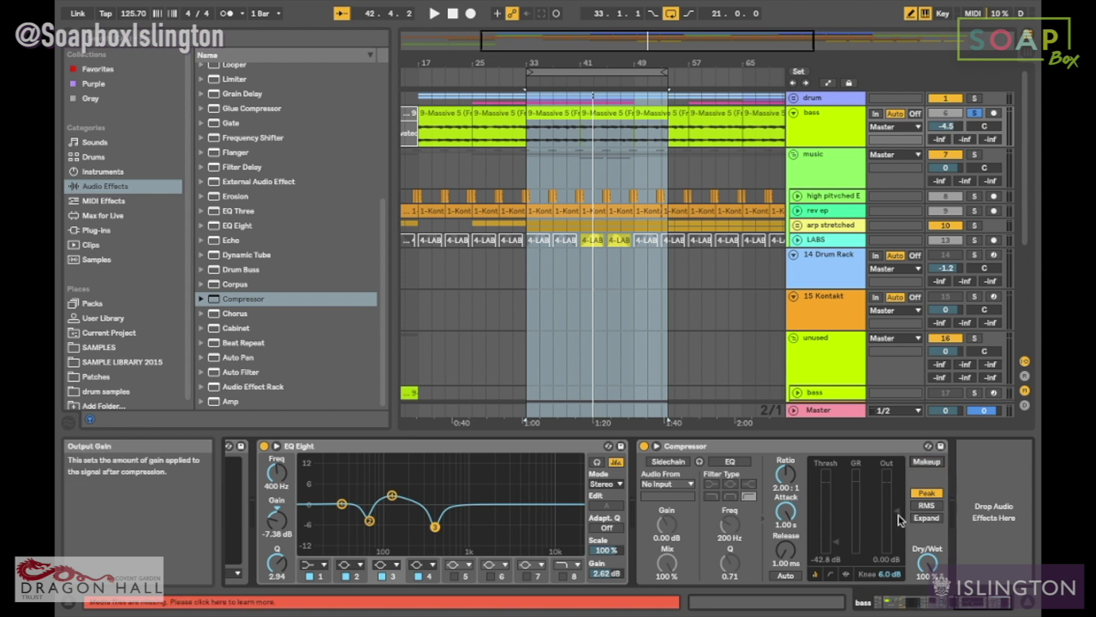
left_click(925, 462)
- While auditioning the bass, set the Compressor's threshold to -38.9 dB and its attack to 19.7 ms
key("space")
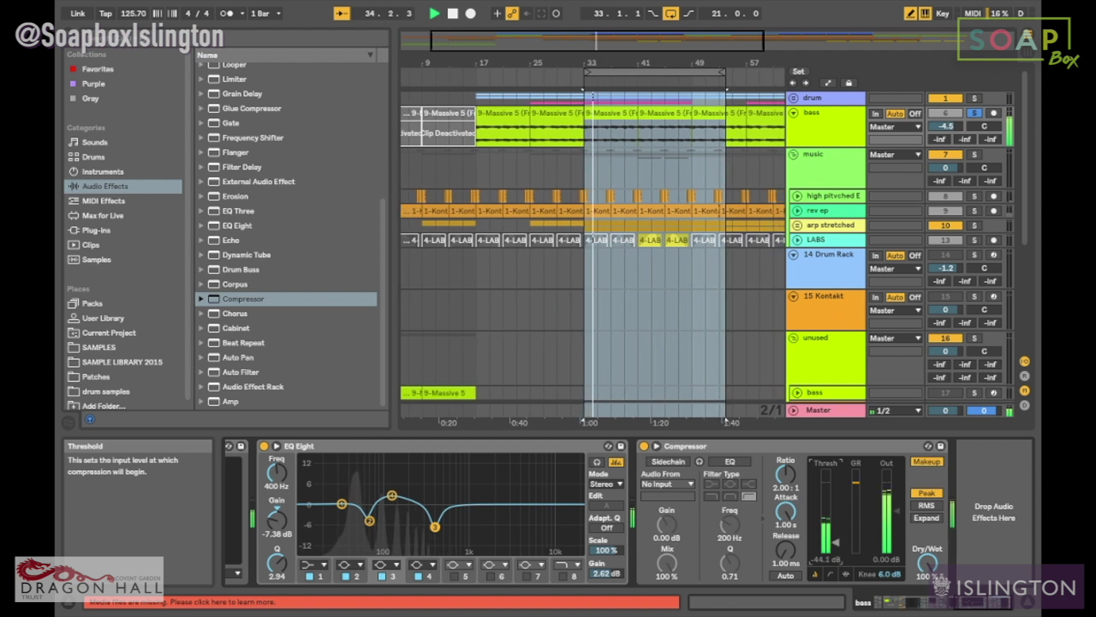
key("space")
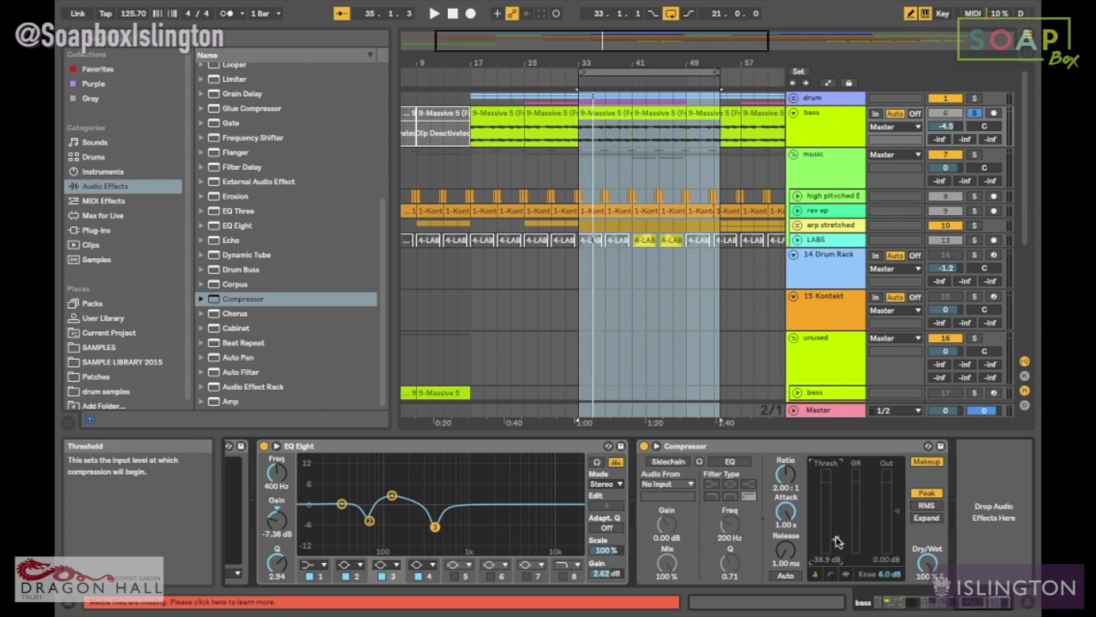
key("space")
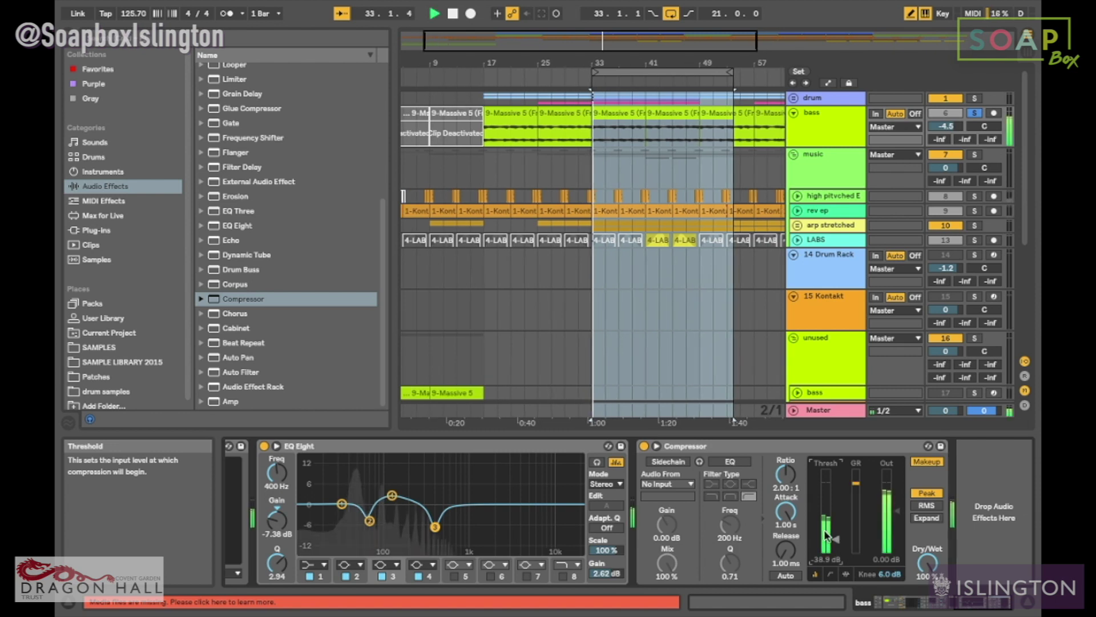
left_click_drag(785, 511, 786, 545)
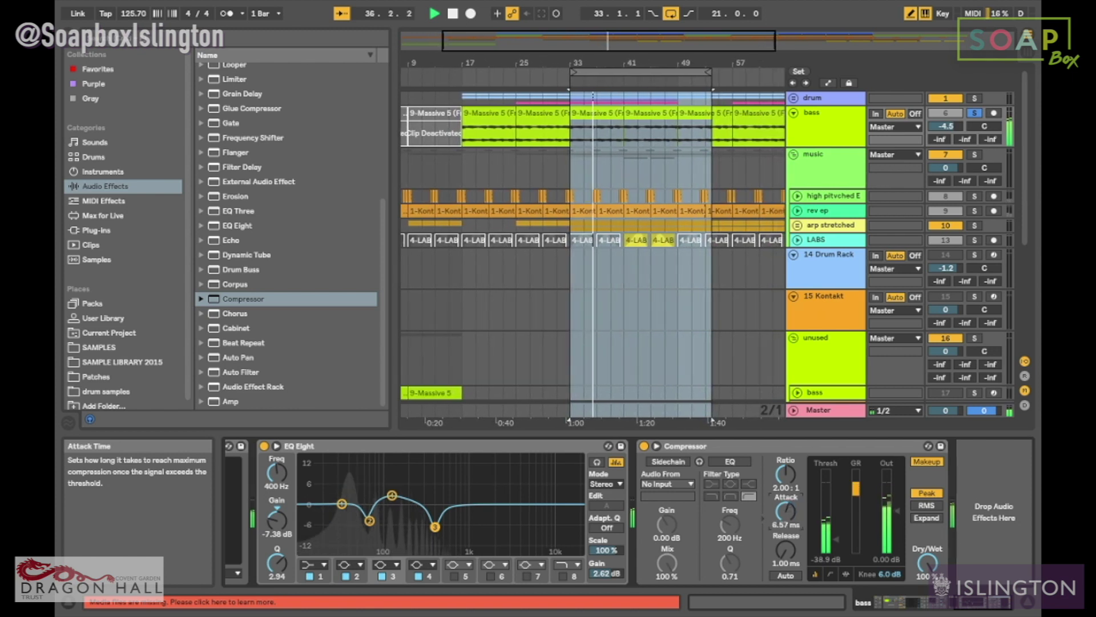
left_click_drag(785, 545, 785, 529)
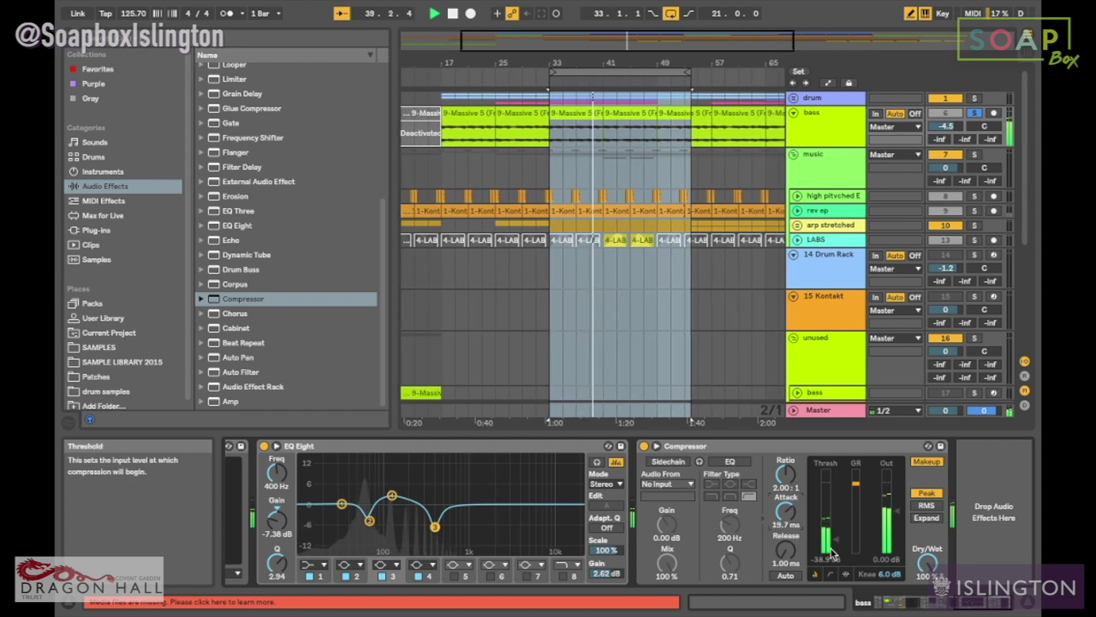
- Raise the Compressor's threshold to -24.0 dB and set its release to 45.0 ms while replaying the bass loop
left_click_drag(835, 538, 786, 540)
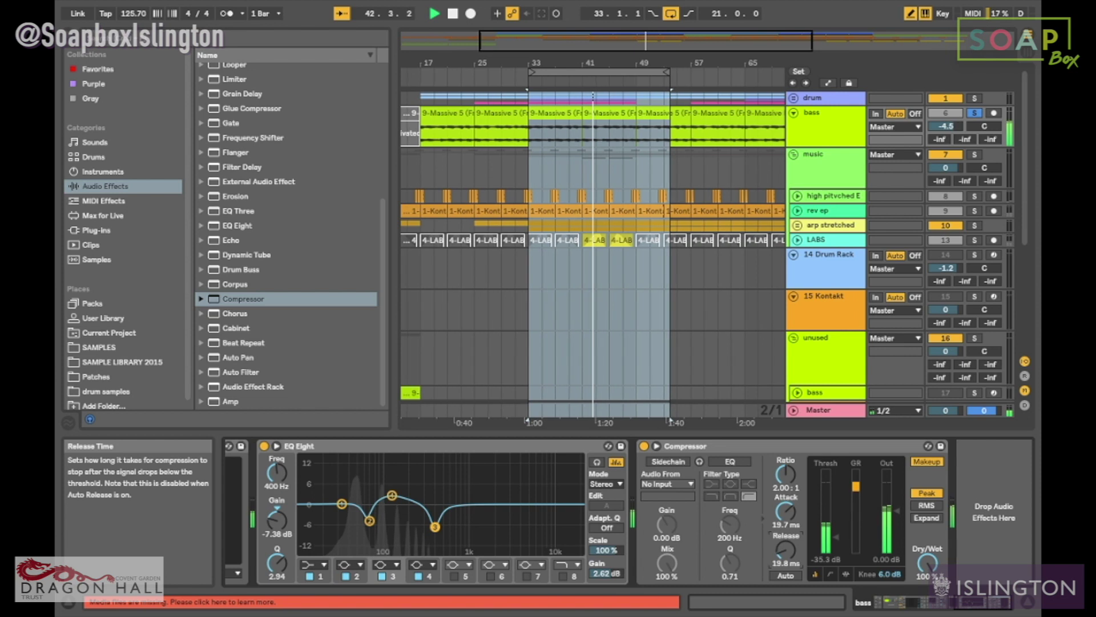
left_click_drag(835, 537, 835, 531)
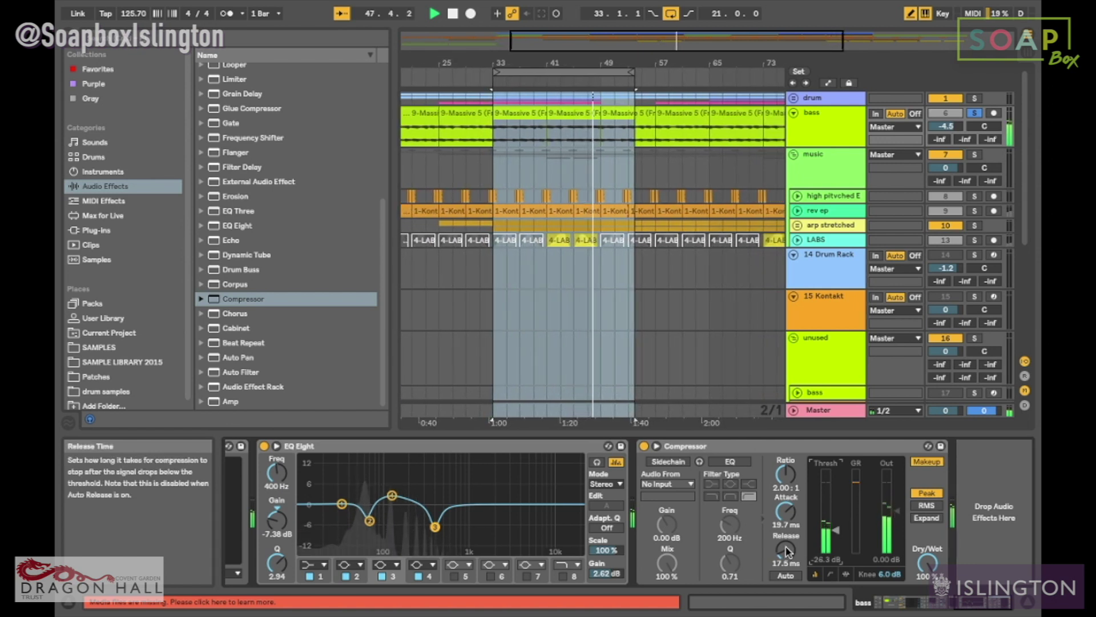
key("space")
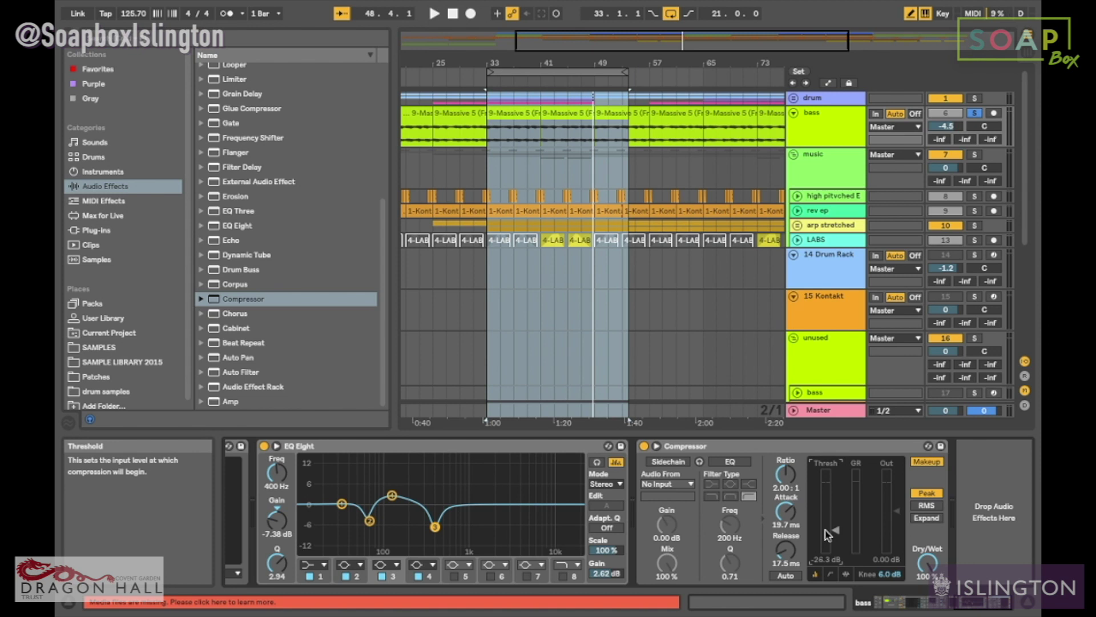
key("space")
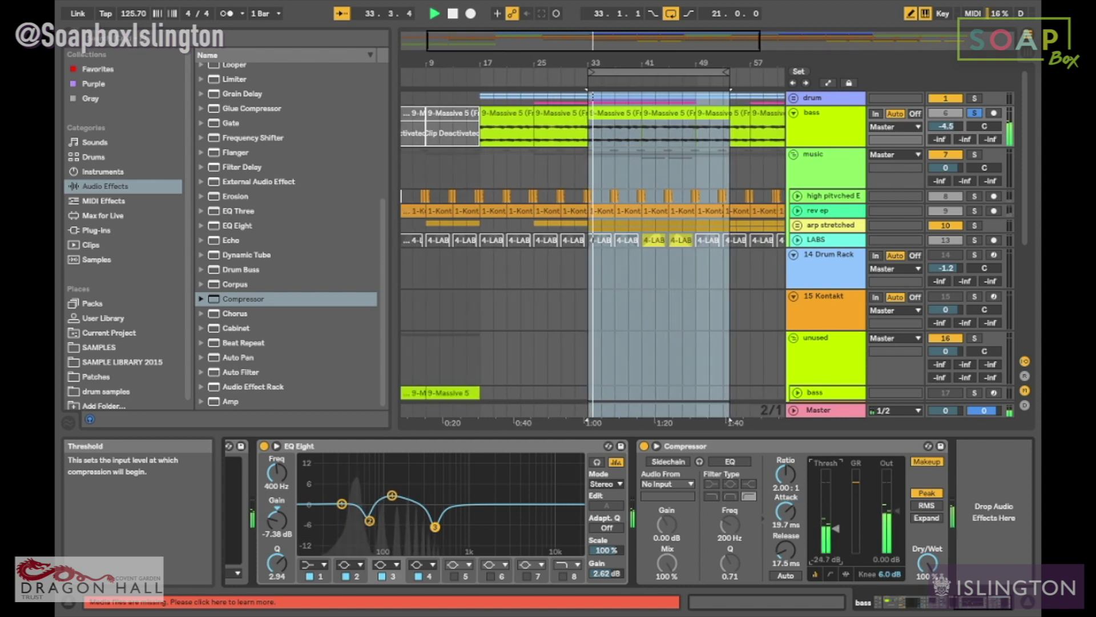
left_click_drag(785, 549, 786, 529)
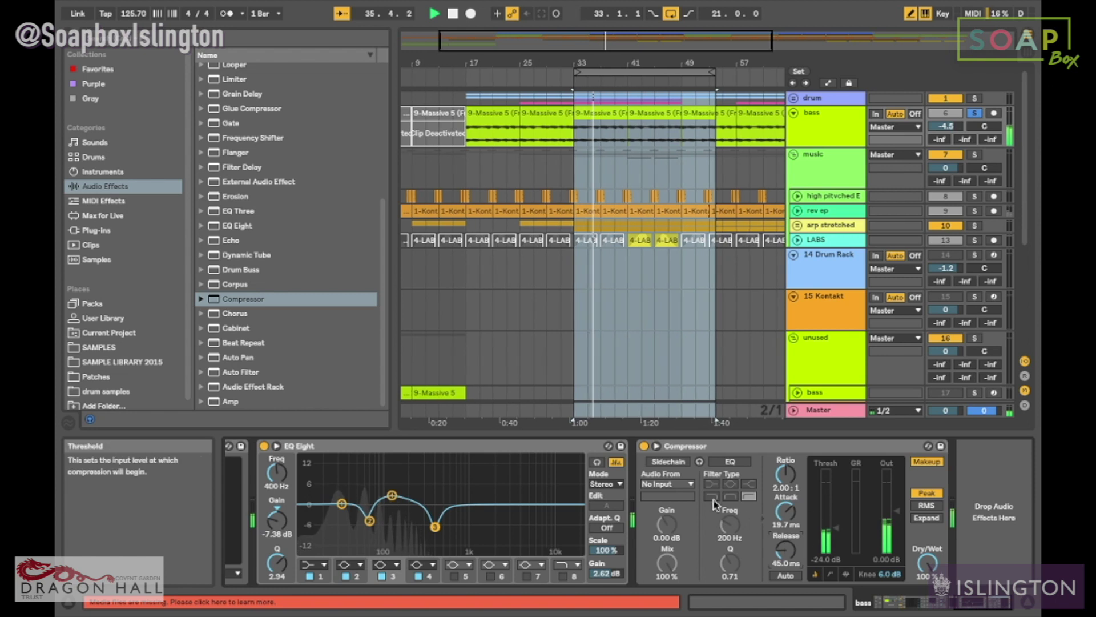
- Compare the bass with the Compressor bypassed and re-enabled, and set its attack to 8.64 ms and release to 35.6 ms during playback
left_click(644, 446)
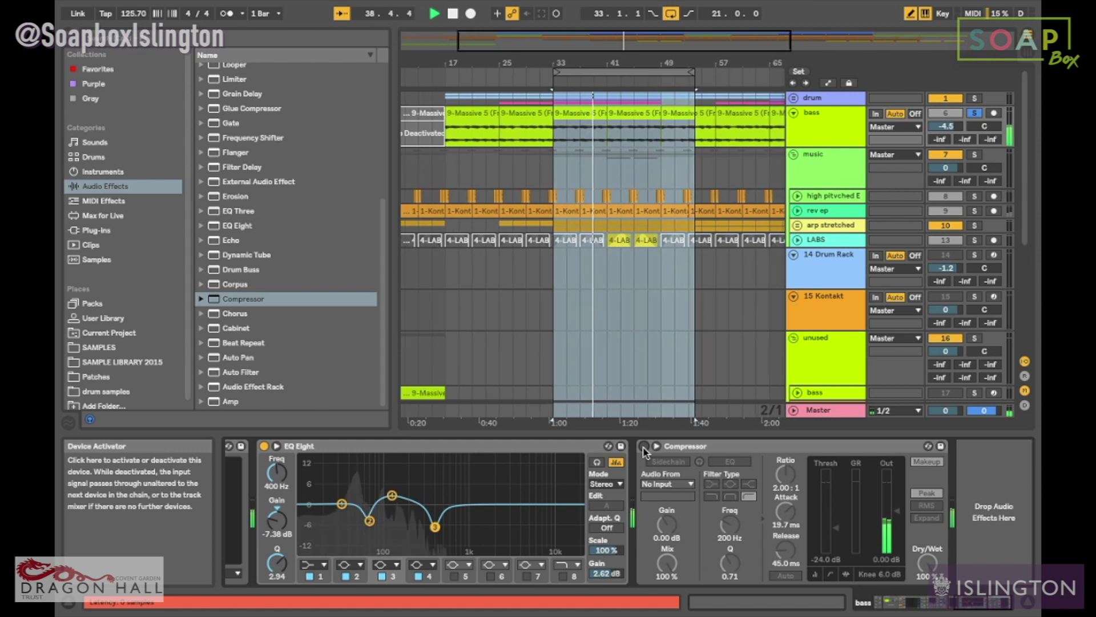
left_click(644, 446)
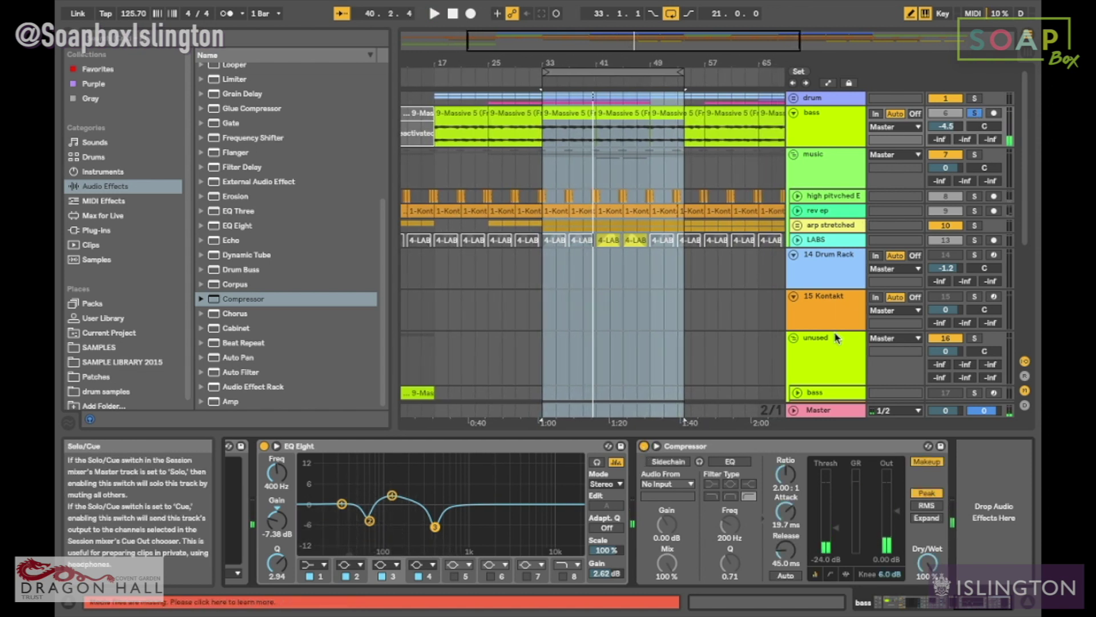
key("space")
left_click_drag(786, 511, 786, 531)
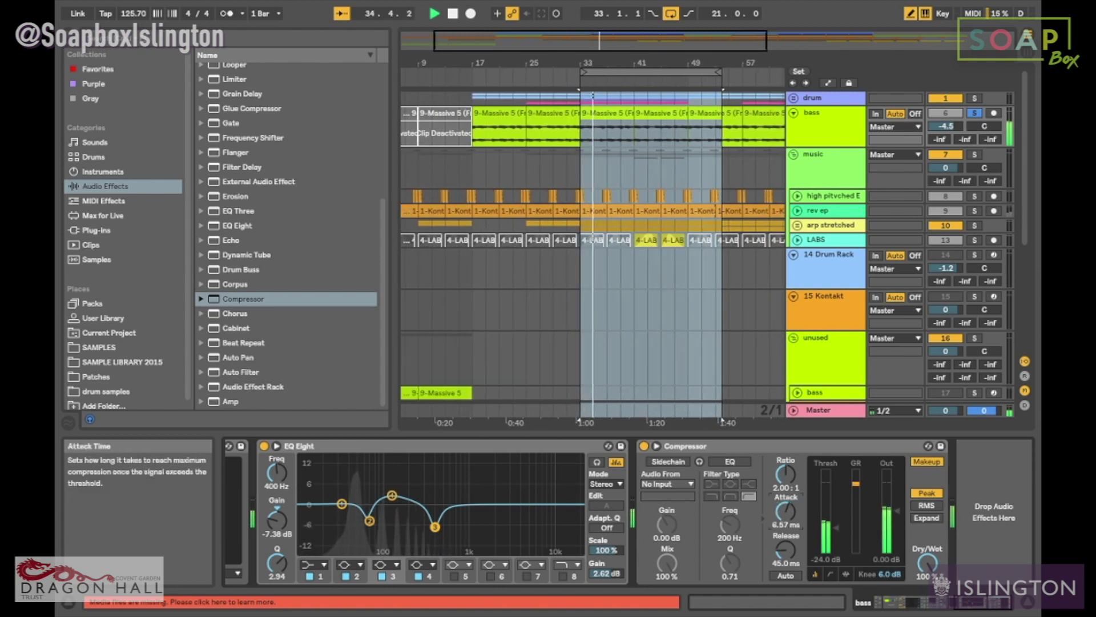
left_click_drag(786, 525, 785, 555)
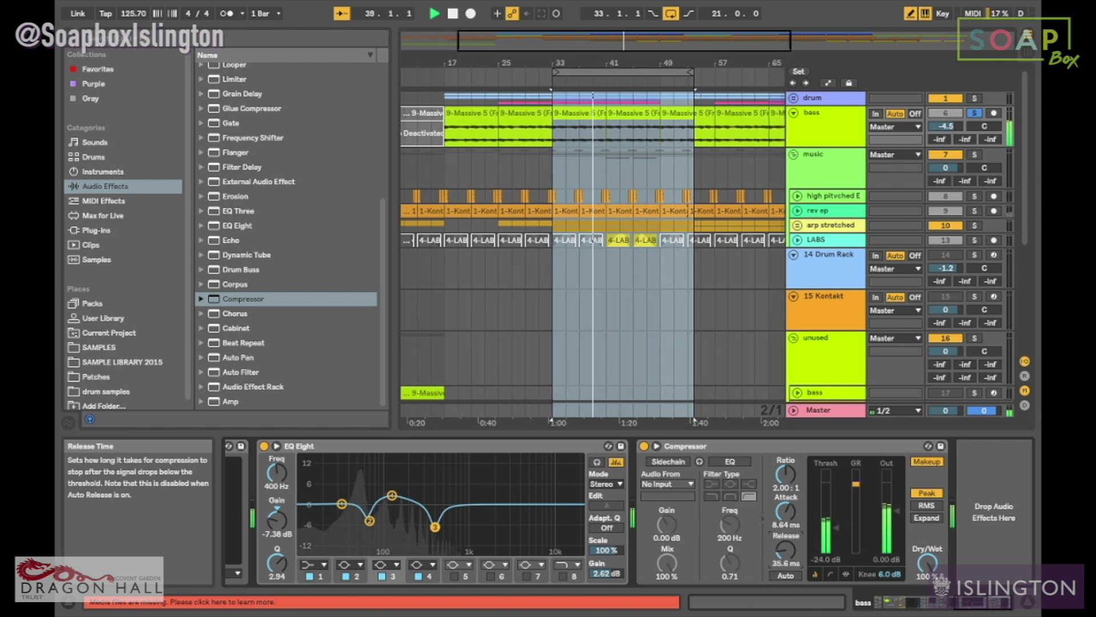
- Show the Compressor's transfer curve and soften its knee to 17 dB
left_click(831, 574)
left_click_drag(882, 574, 882, 548)
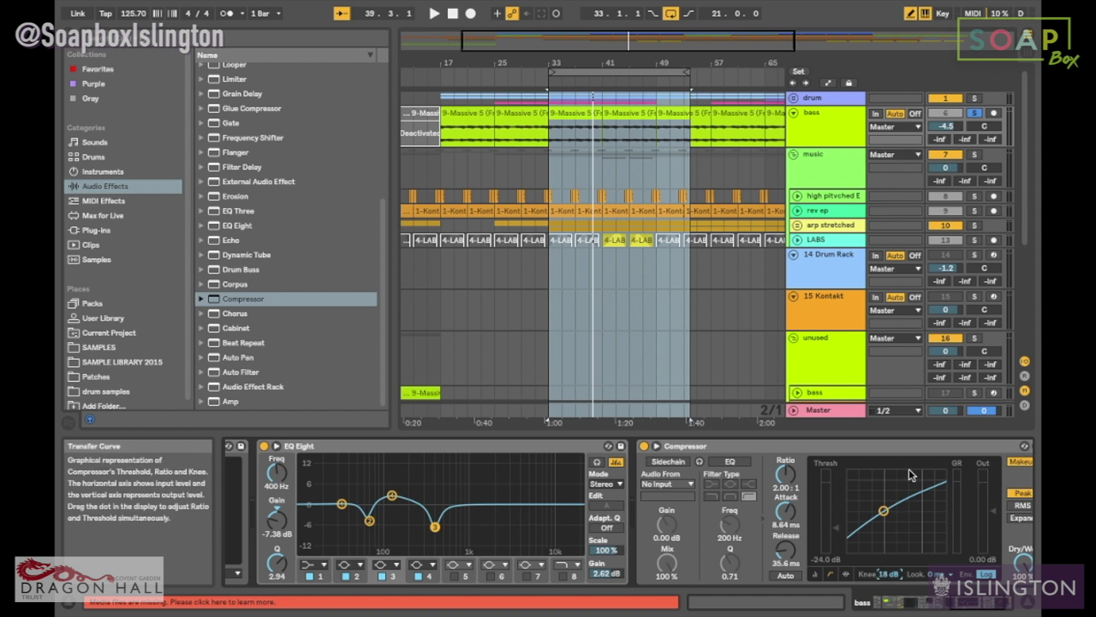
left_click_drag(883, 574, 883, 578)
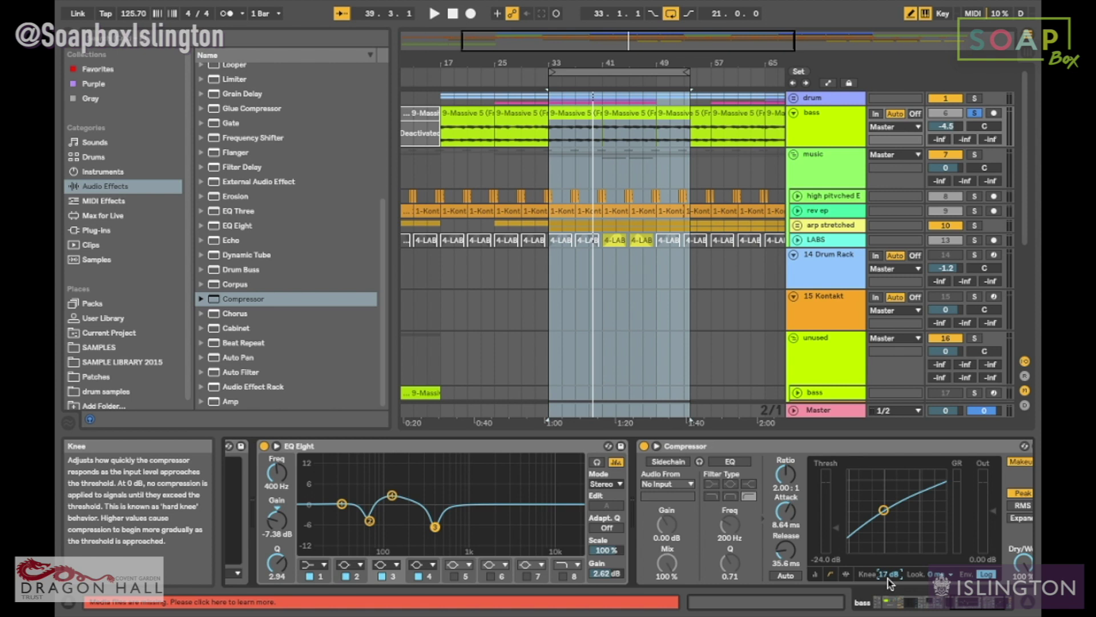
- Lower the Compressor's knee all the way to 0.0 dB for a hard knee
key("Up")
key("Down")
key("Down")
key("Down")
key("Down")
key("Down")
key("Down")
key("Down")
key("Down")
key("Down")
key("Down")
key("Down")
key("Down")
key("Down")
key("Down")
key("Down")
key("Down")
key("Down")
key("Down")
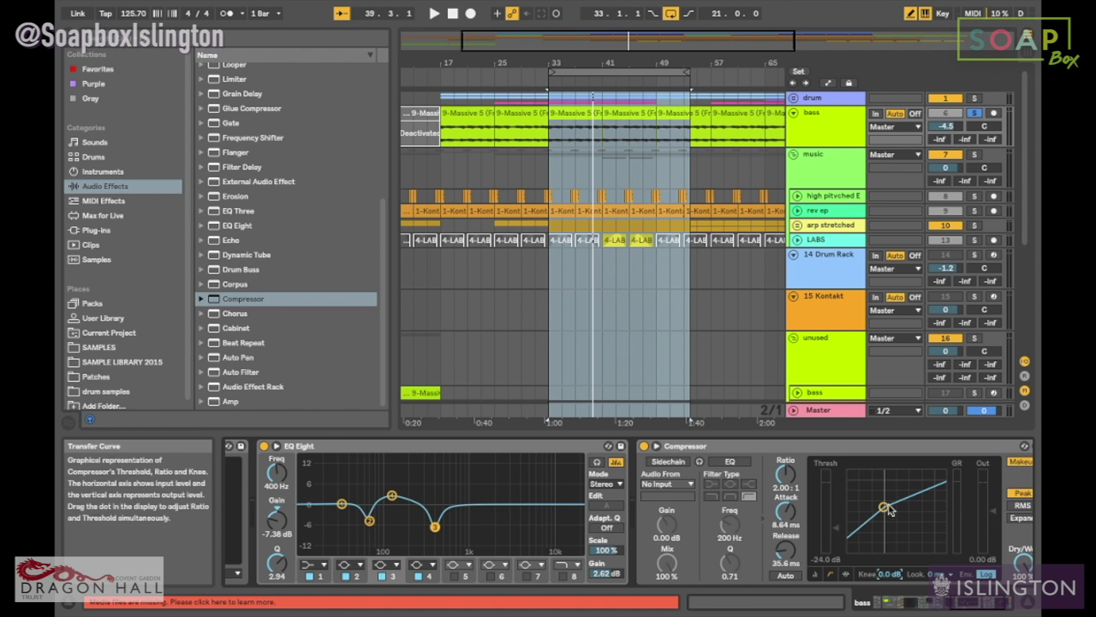
- Set the Compressor's knee to 6.0 dB, audition the bass against the transfer curve, and return the device to its compact meter view
left_click_drag(889, 574, 889, 563)
left_click_drag(884, 574, 881, 579)
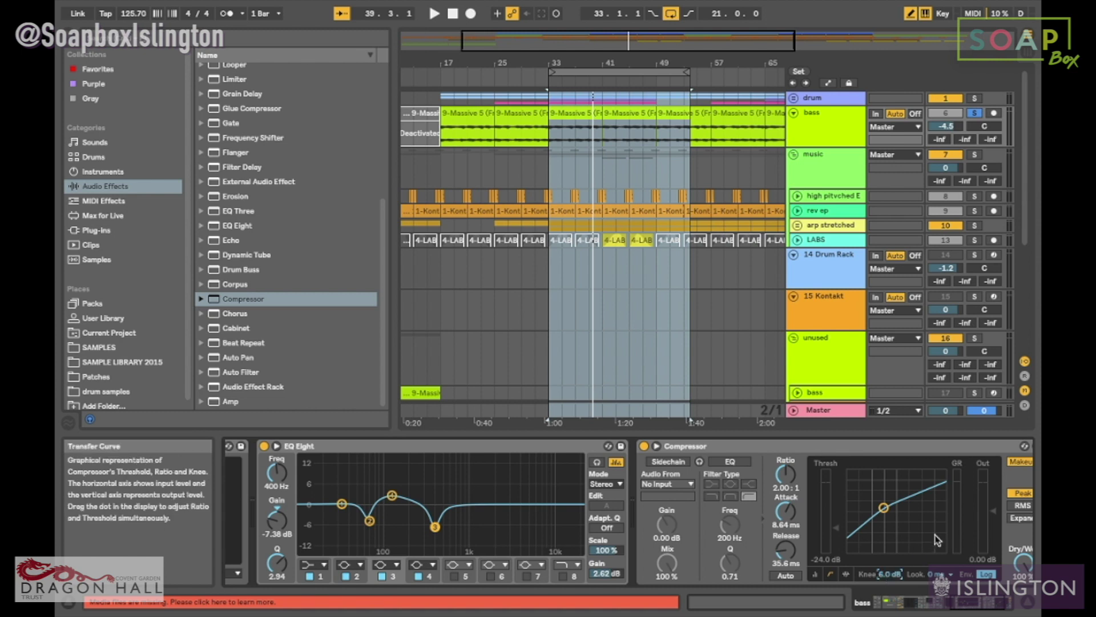
key("space")
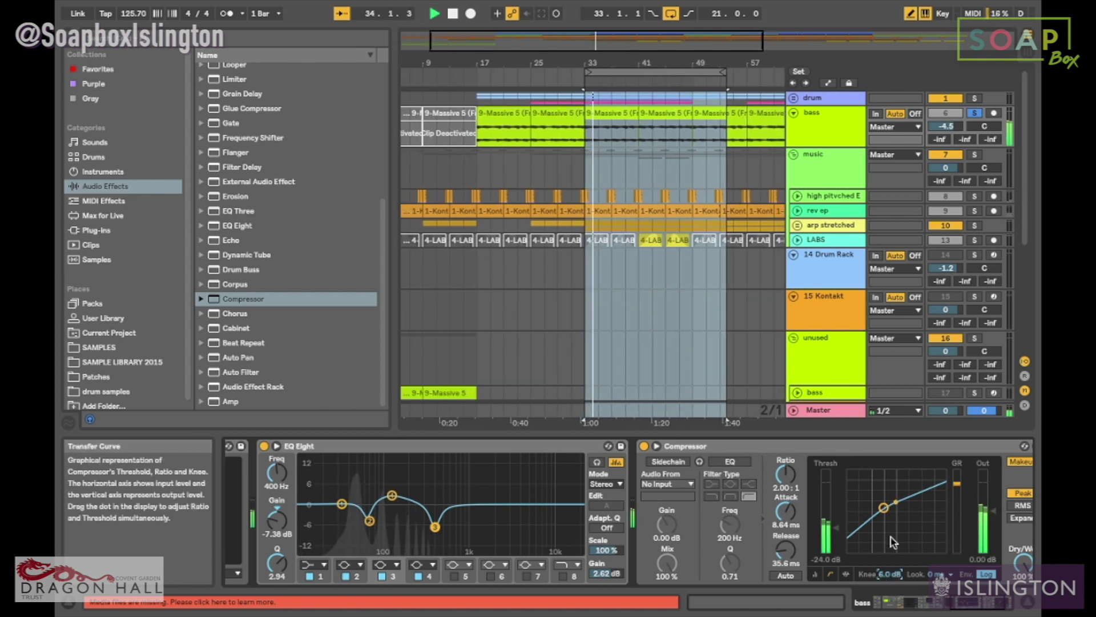
left_click(815, 573)
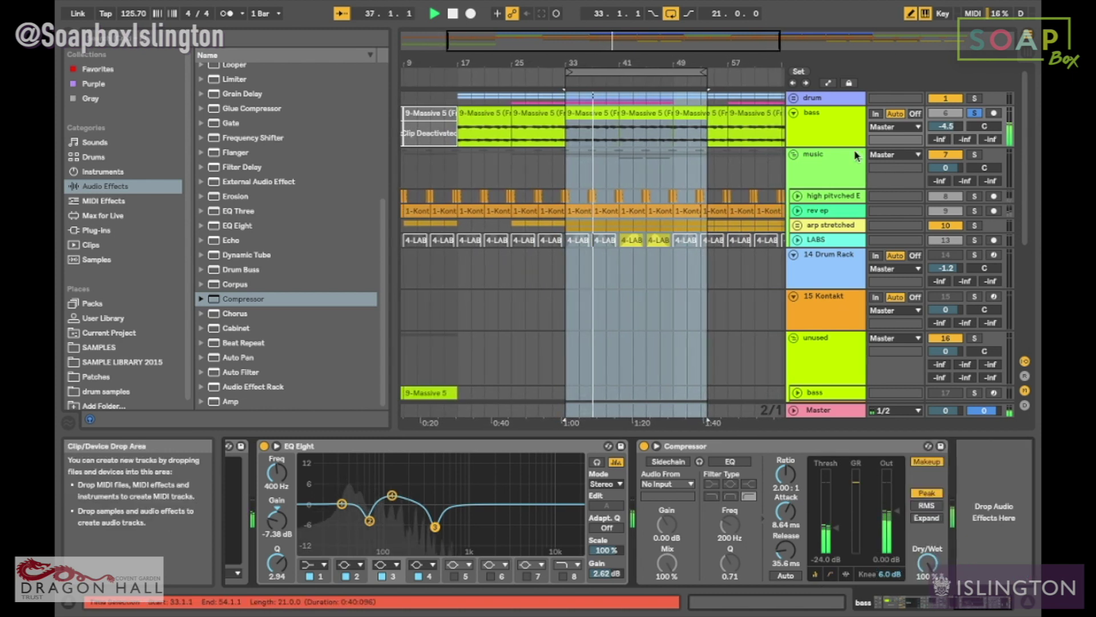
key("space")
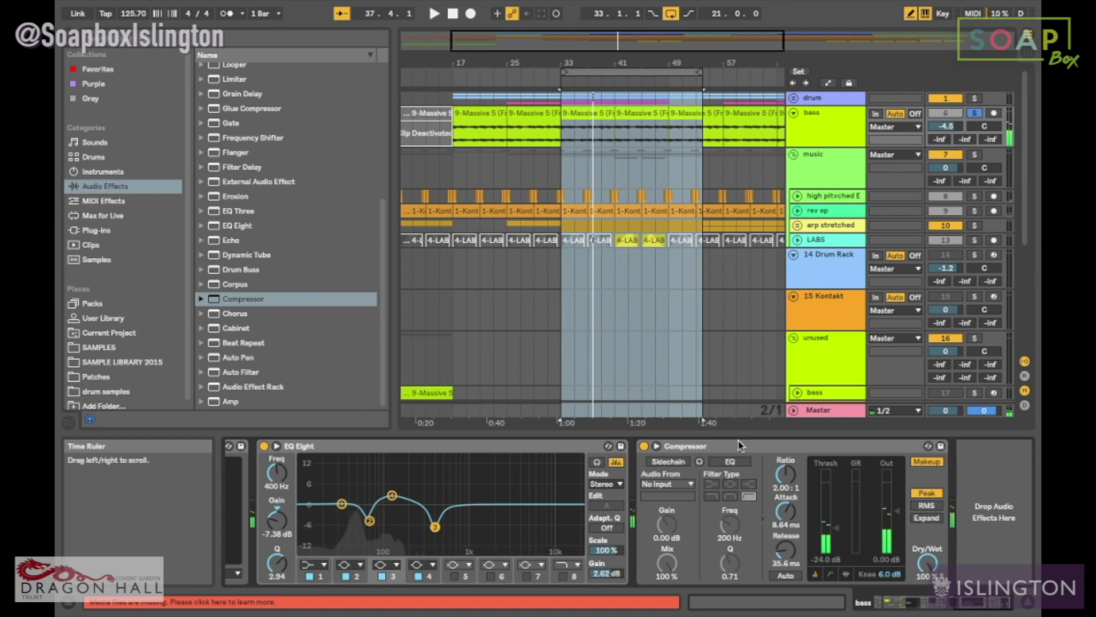
- Unsolo the bass track and, while playing the full mix, set the bass Compressor's output gain to -1.65 dB
left_click(974, 113)
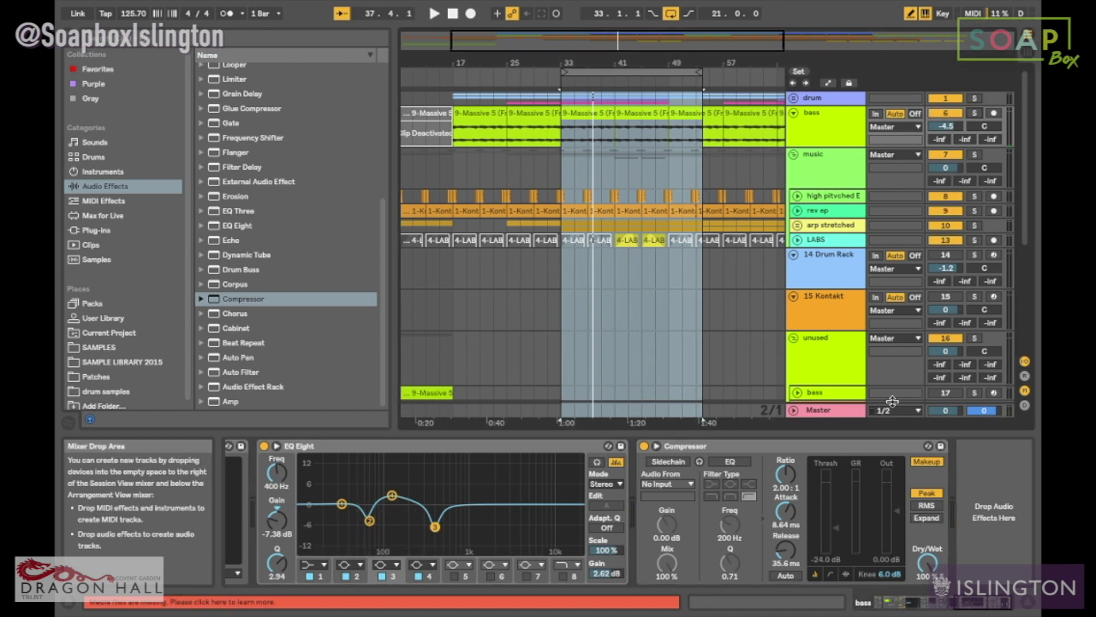
key("space")
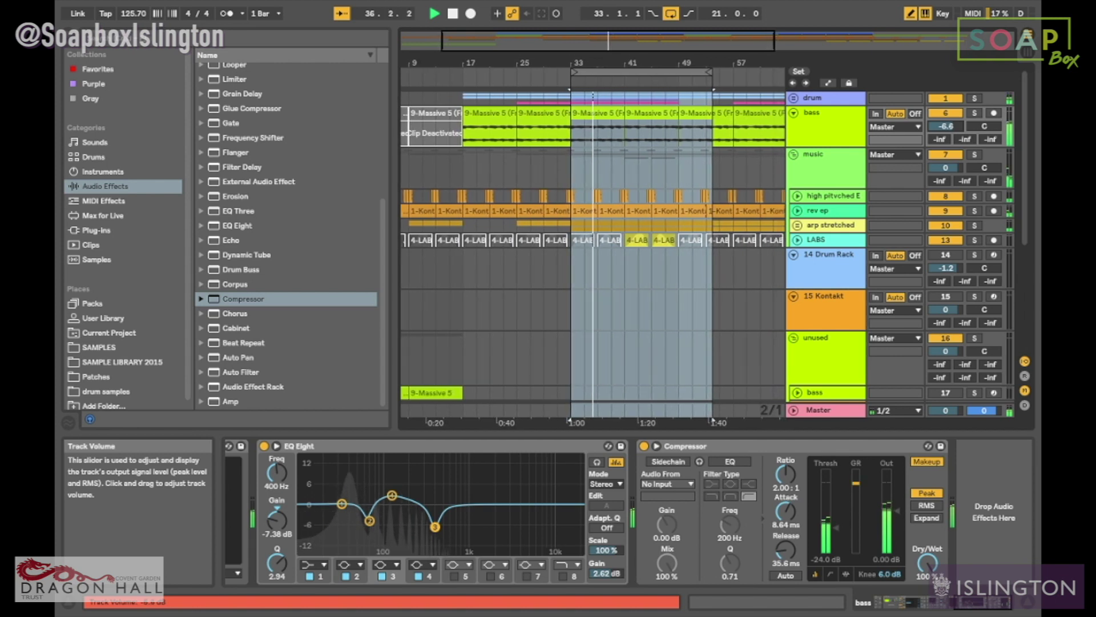
right_click(945, 128)
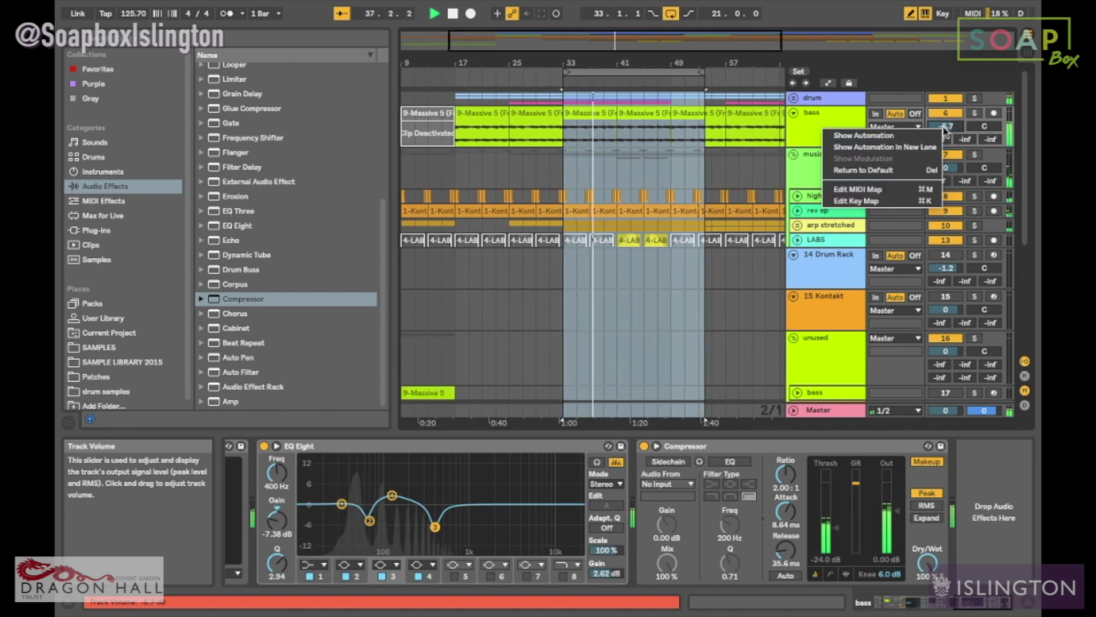
left_click(959, 129)
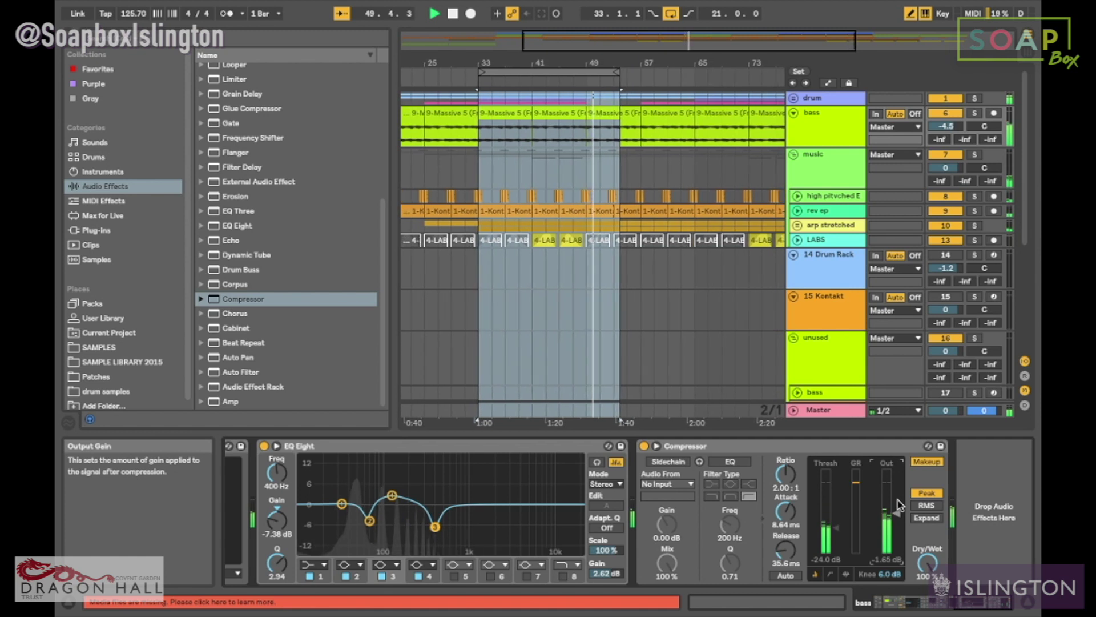
key("space")
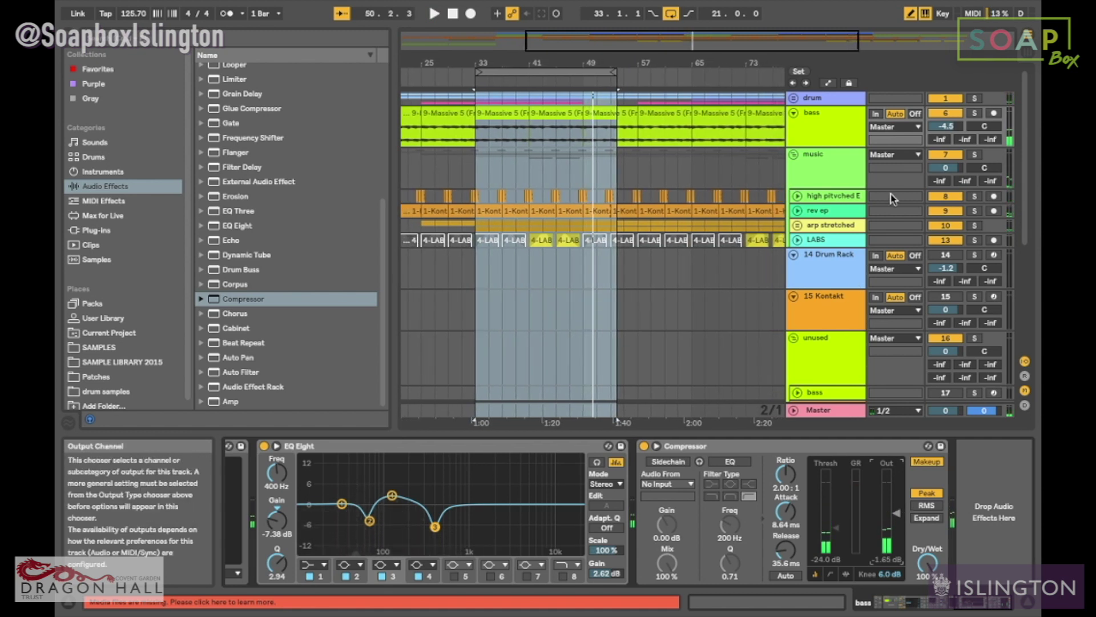
- Switch on the Glue Compressor on the drum group, start playback and solo the drums
left_click(821, 98)
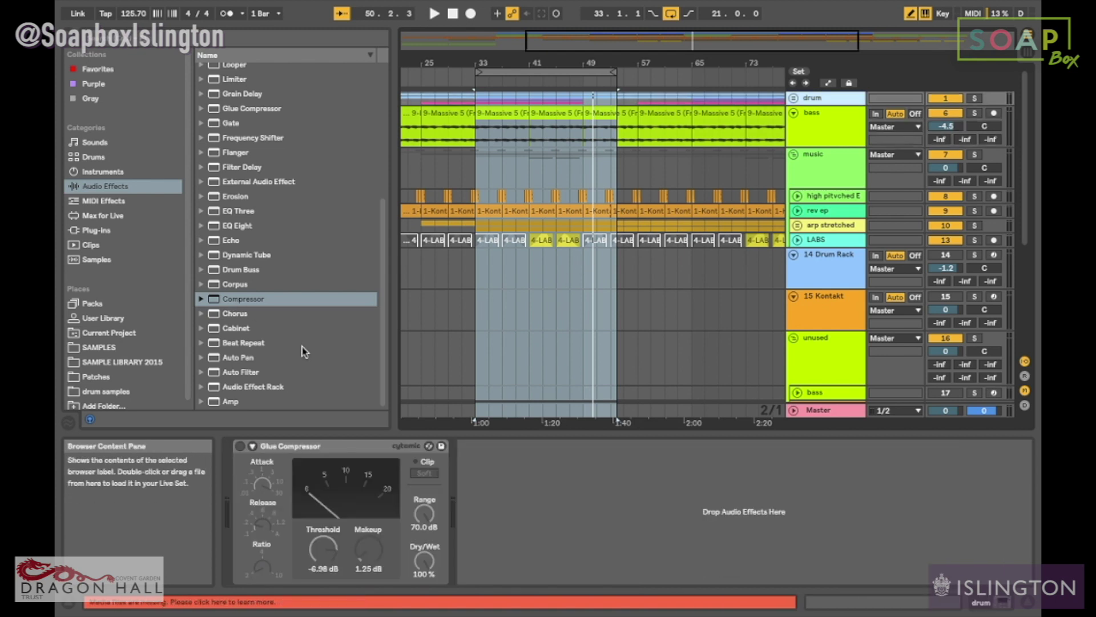
left_click(240, 445)
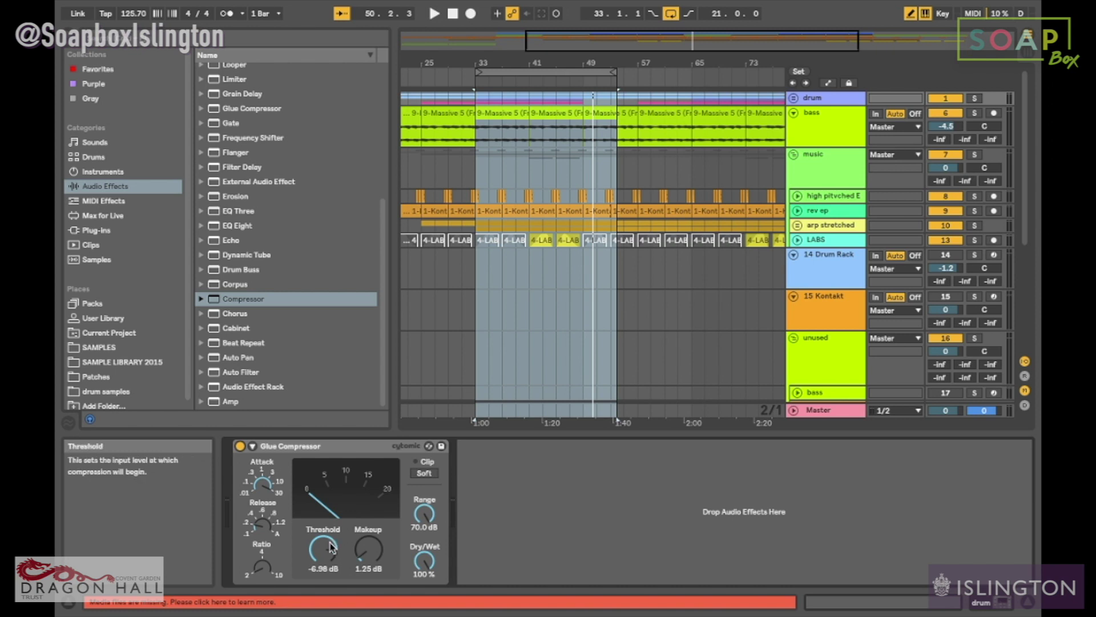
key("space")
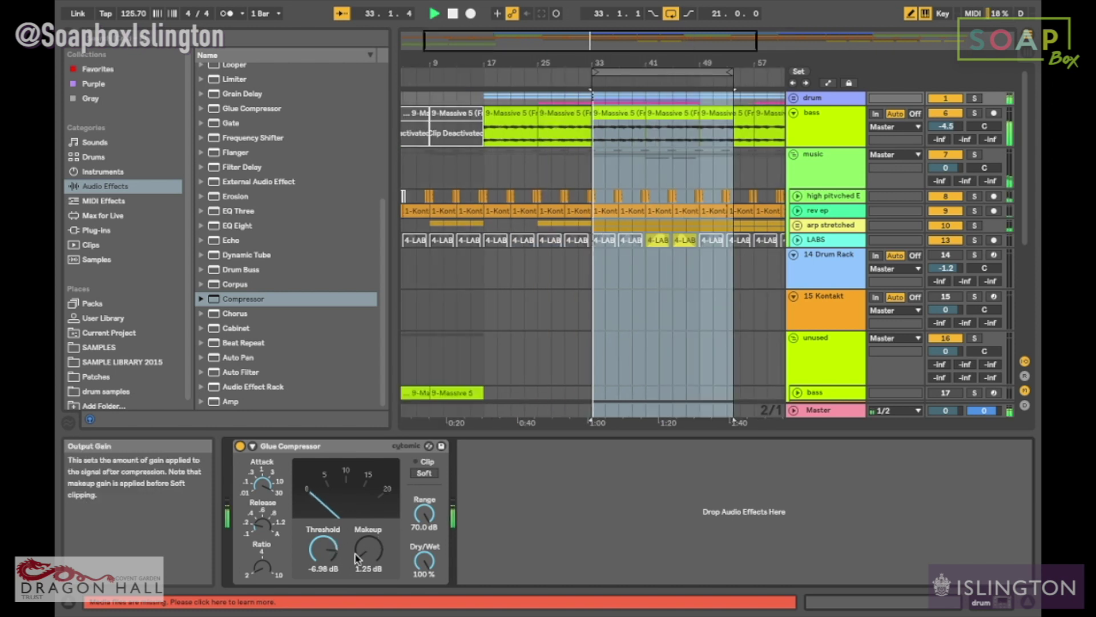
left_click(976, 99)
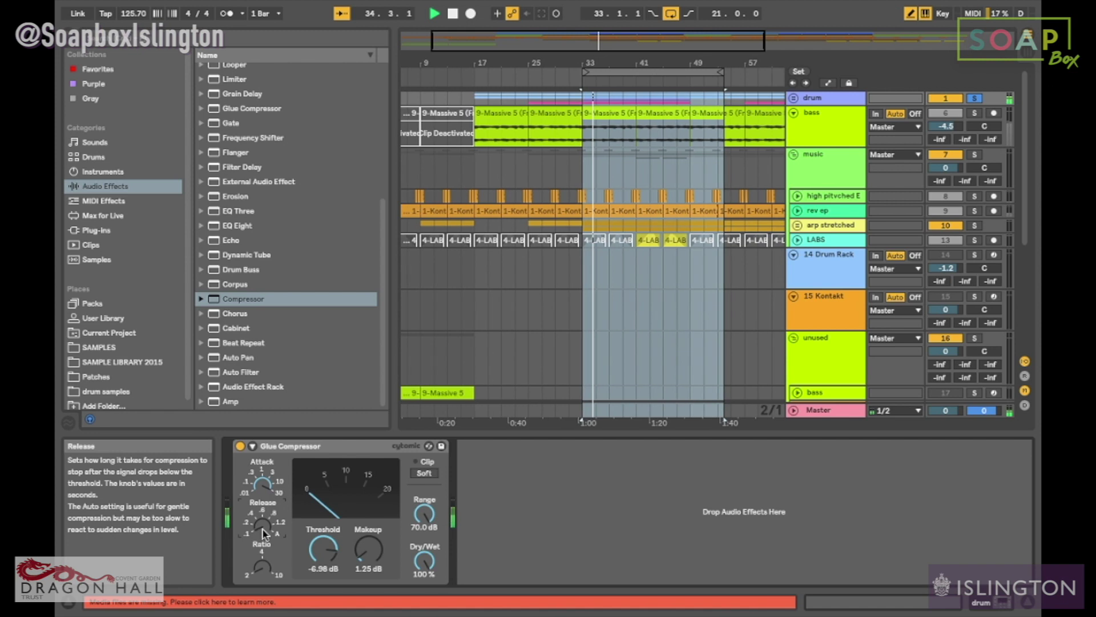
- While the drums play, lower the Glue Compressor's threshold to -18.4 dB and bring it back up to -12.1 dB
left_click_drag(323, 549, 323, 566)
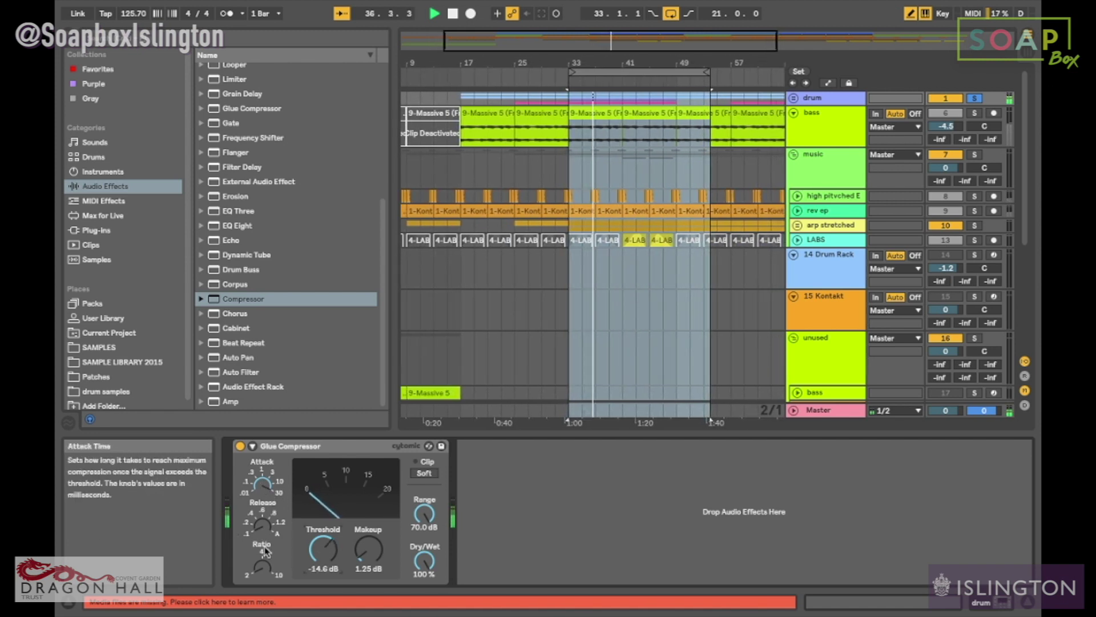
left_click_drag(334, 526, 334, 550)
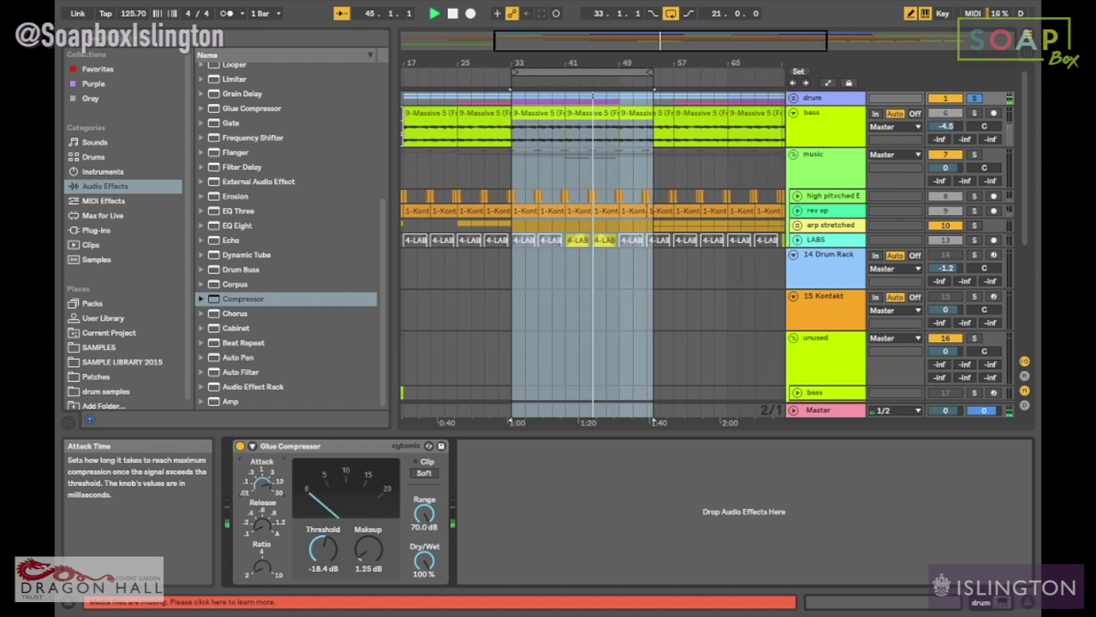
mouse_move(331, 558)
left_mouse_down()
mouse_move(331, 546)
mouse_move(329, 559)
left_mouse_up()
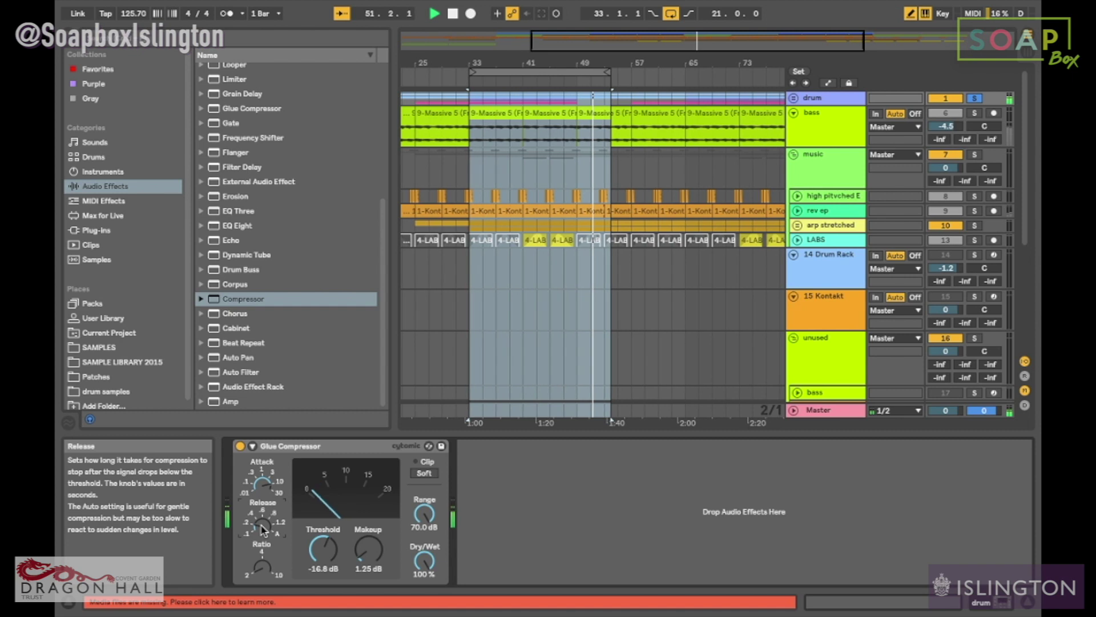
left_click_drag(323, 549, 323, 544)
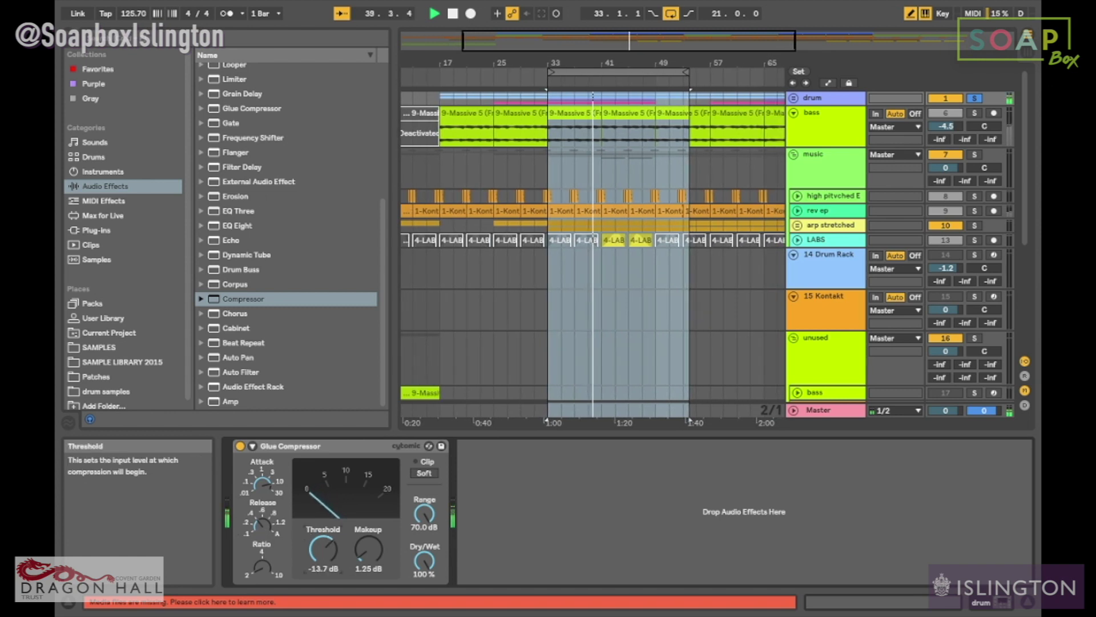
left_click_drag(330, 565, 330, 555)
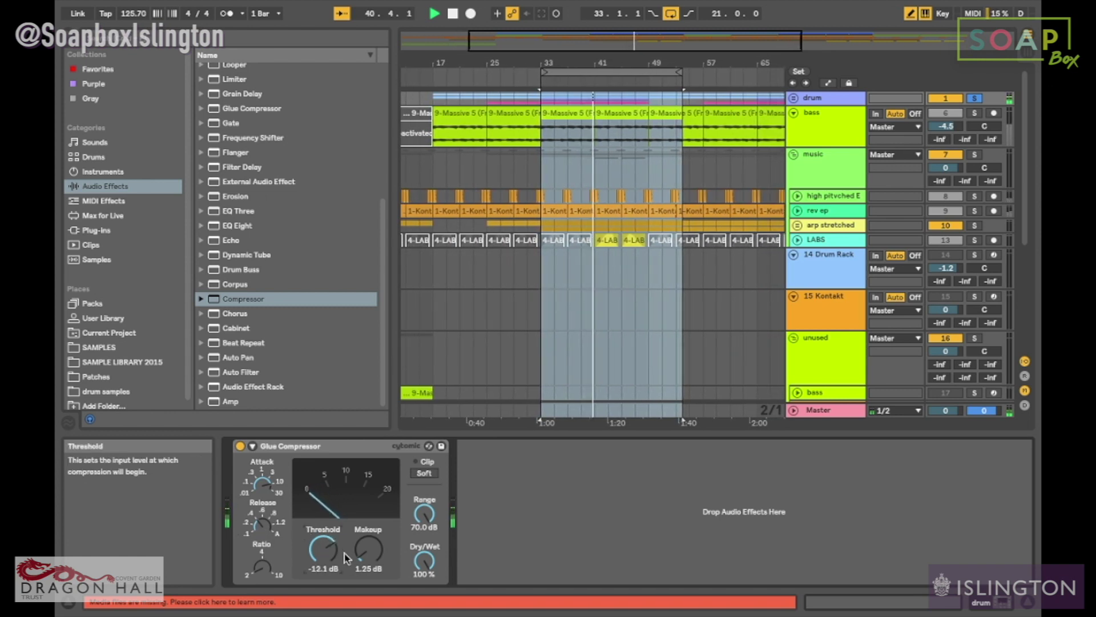
- Raise the Glue Compressor's makeup gain to 3.49 dB, comparing the drums with the device bypassed
left_click_drag(368, 557, 368, 550)
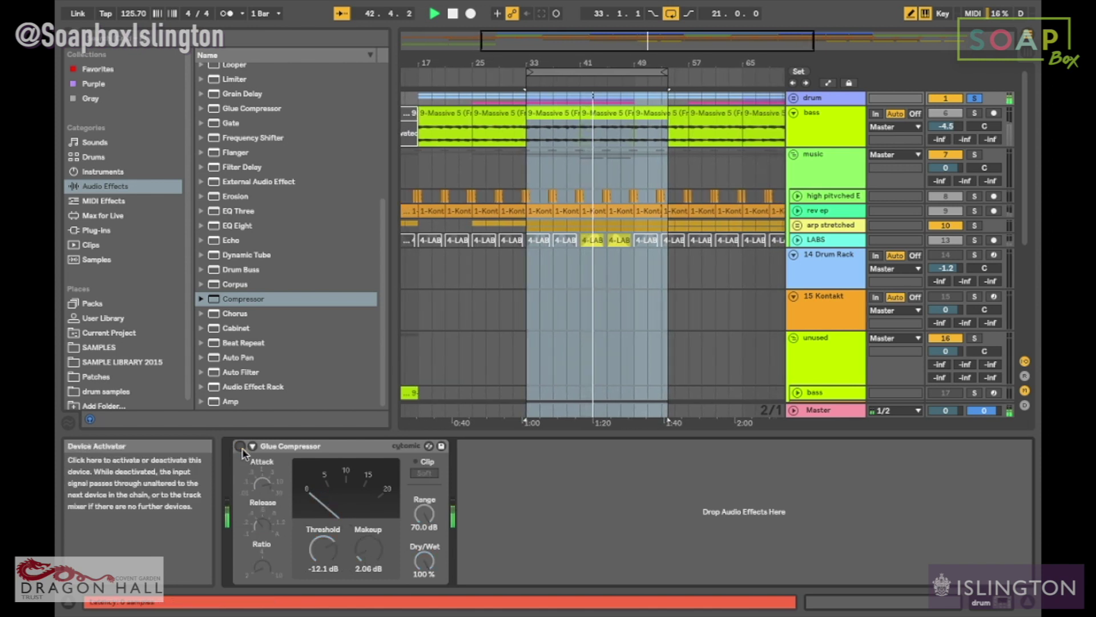
left_click_drag(368, 554, 368, 546)
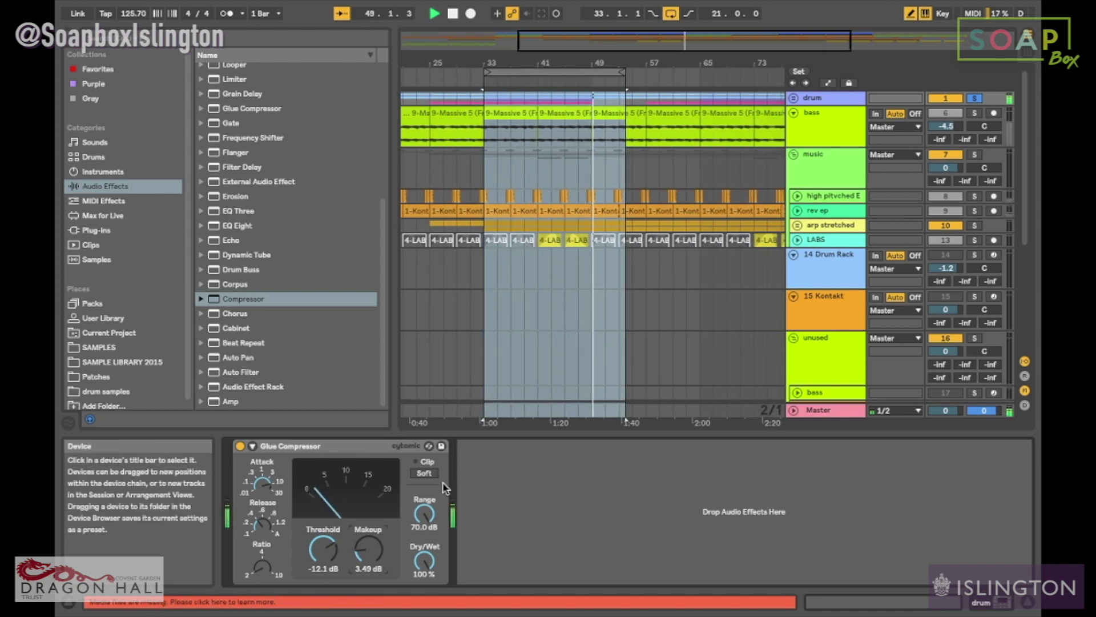
key("space")
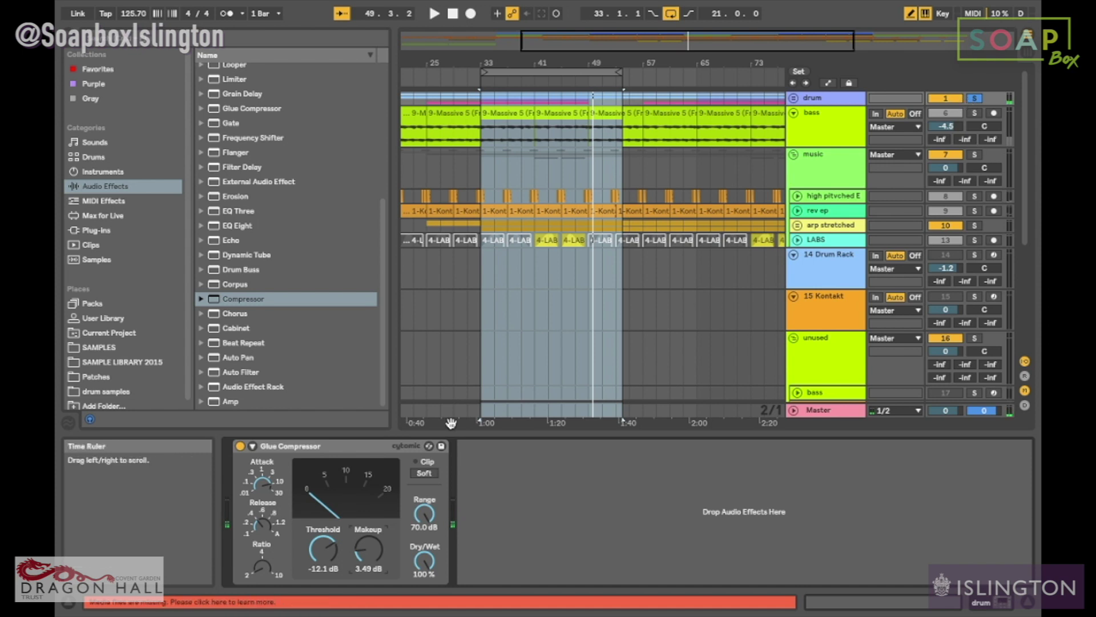
- Replay the drums and set the Glue Compressor's threshold to -6.98 dB
key("space")
left_click_drag(323, 549, 323, 513)
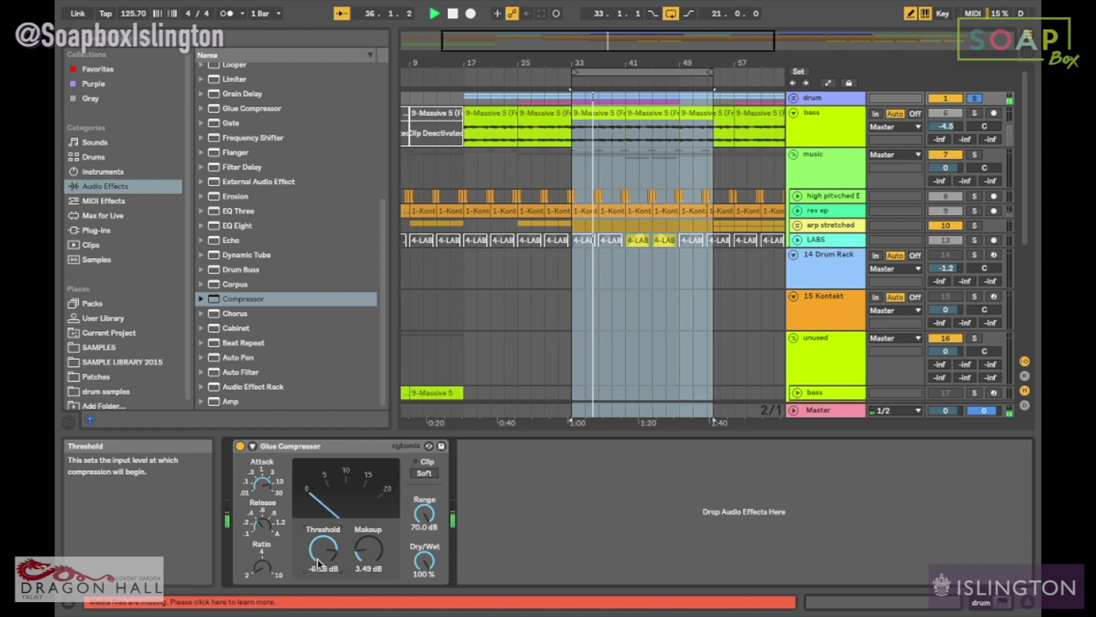
key("space")
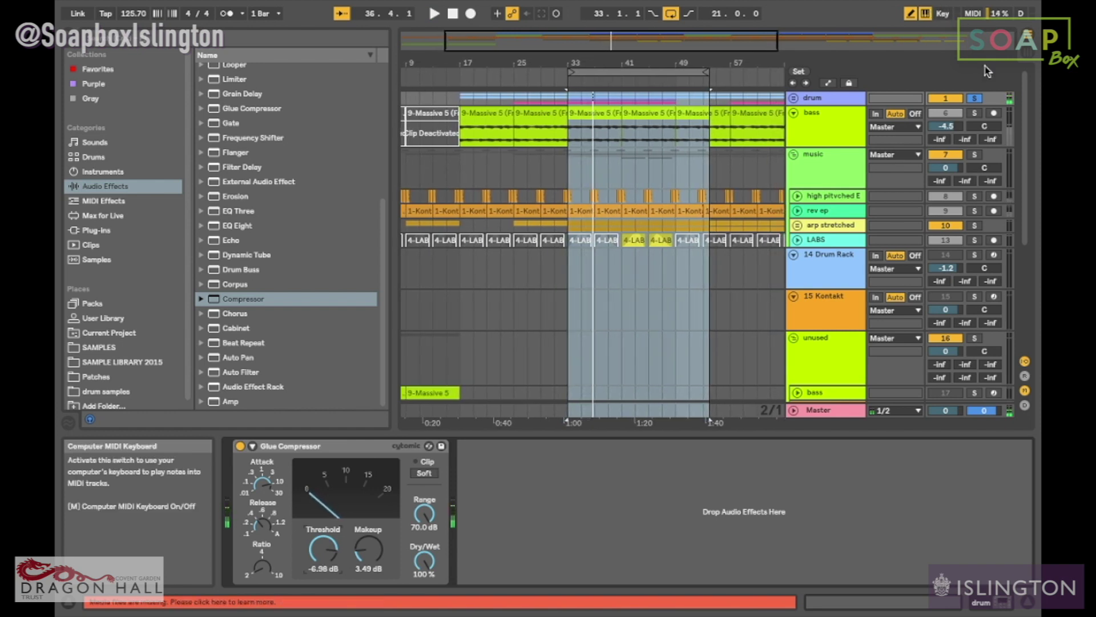
- Solo the bass together with the drums during playback and set the Glue Compressor's makeup gain to 4.29 dB
key("space")
left_click(974, 113)
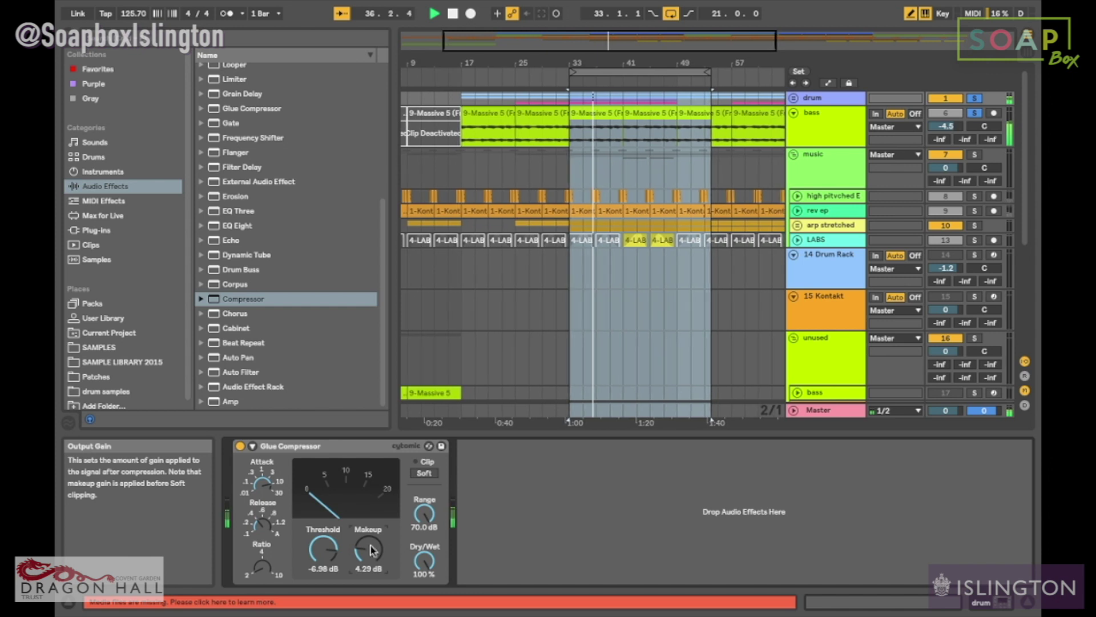
- Unfold the drum group, raise the kick track's volume to 1.9 dB, and fold the group again
left_click(793, 99)
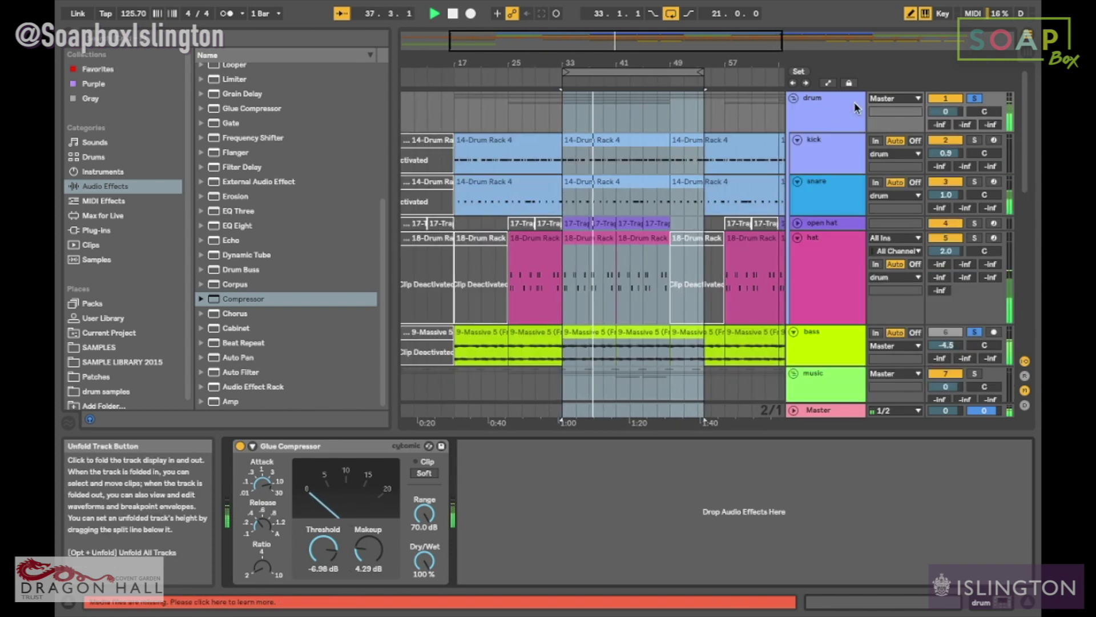
left_click_drag(946, 153, 947, 147)
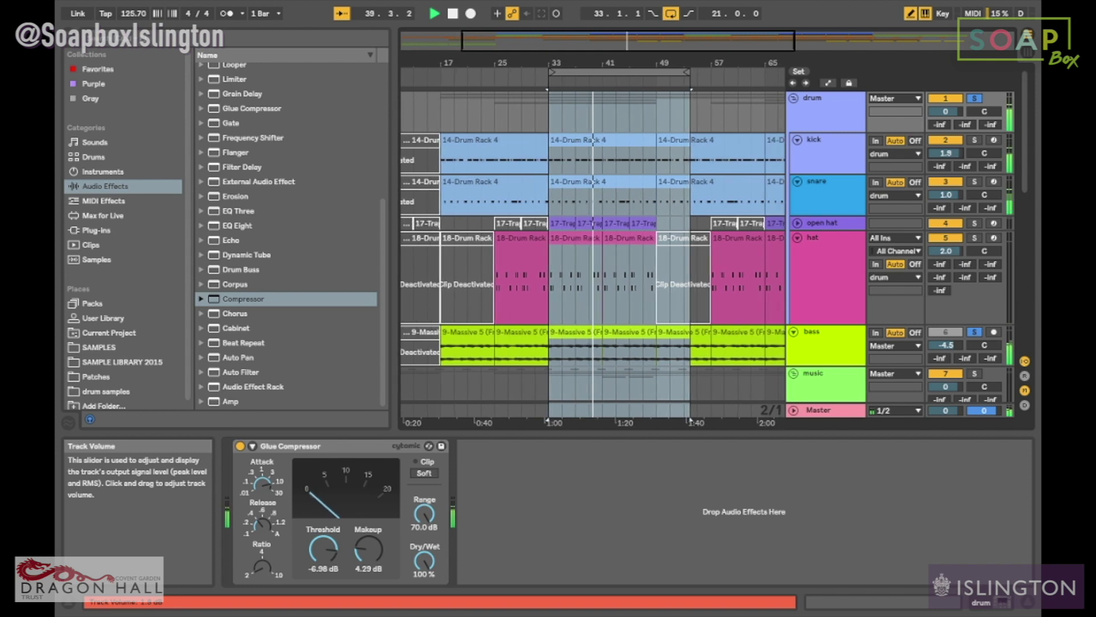
left_click(794, 100)
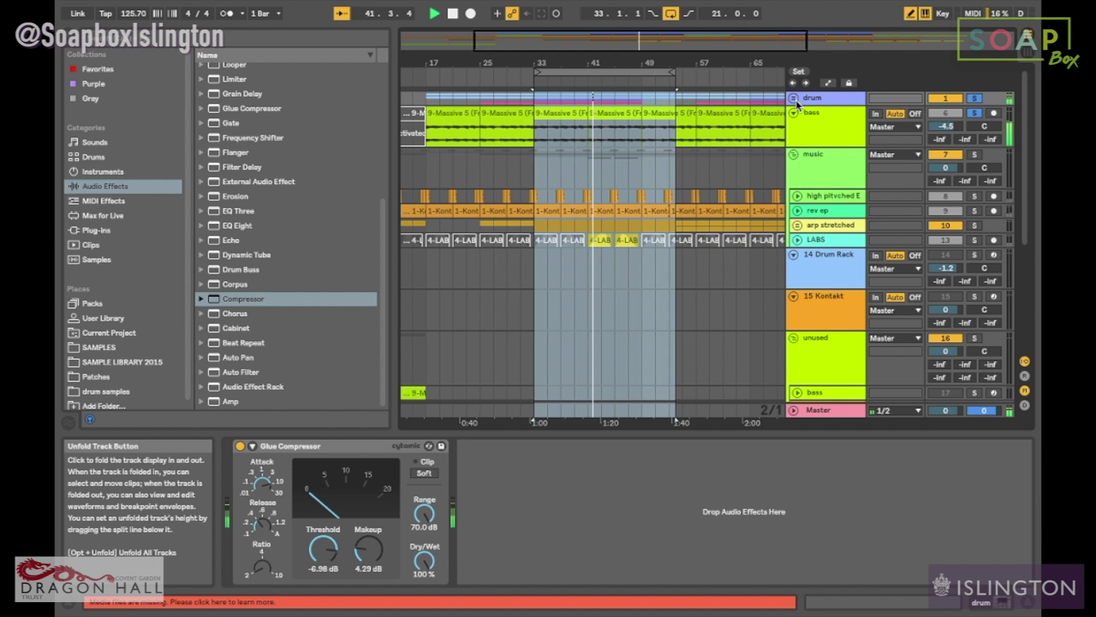
- Set the drum group's Glue Compressor threshold to -6.35 dB and replay the section, comparing the sound with the device bypassed
left_click_drag(323, 550, 323, 557)
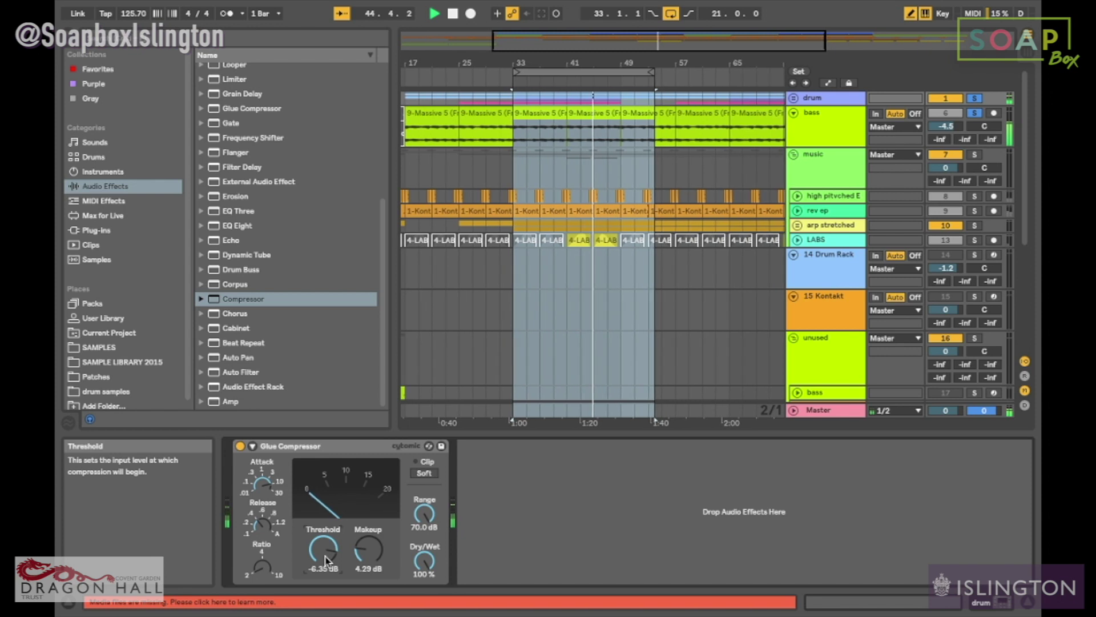
key("space")
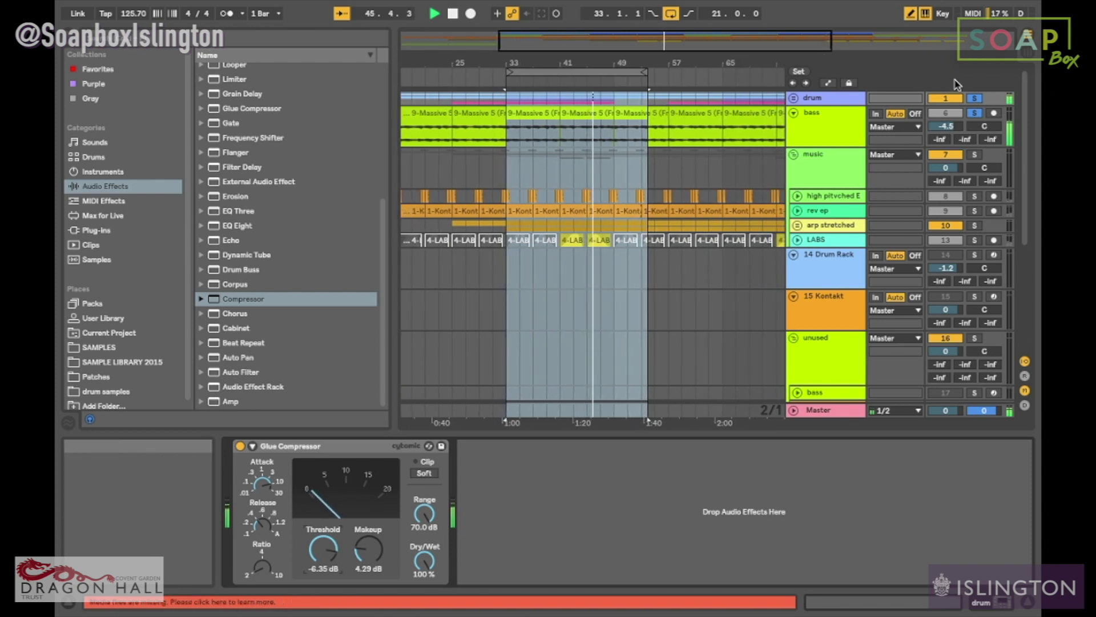
left_click(810, 98)
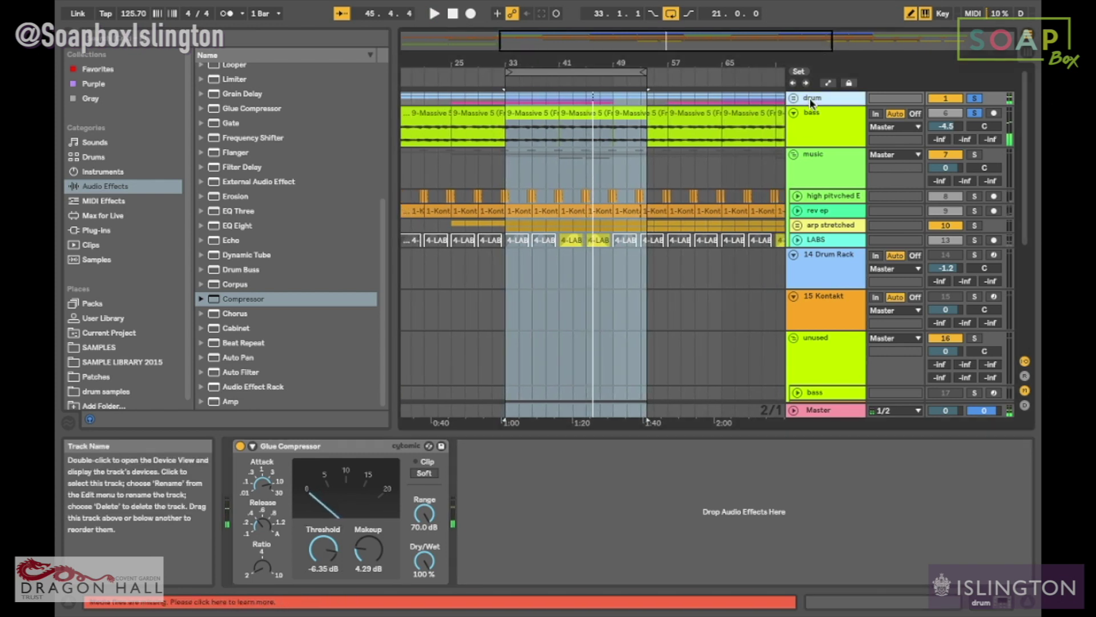
left_click(240, 447)
key("space")
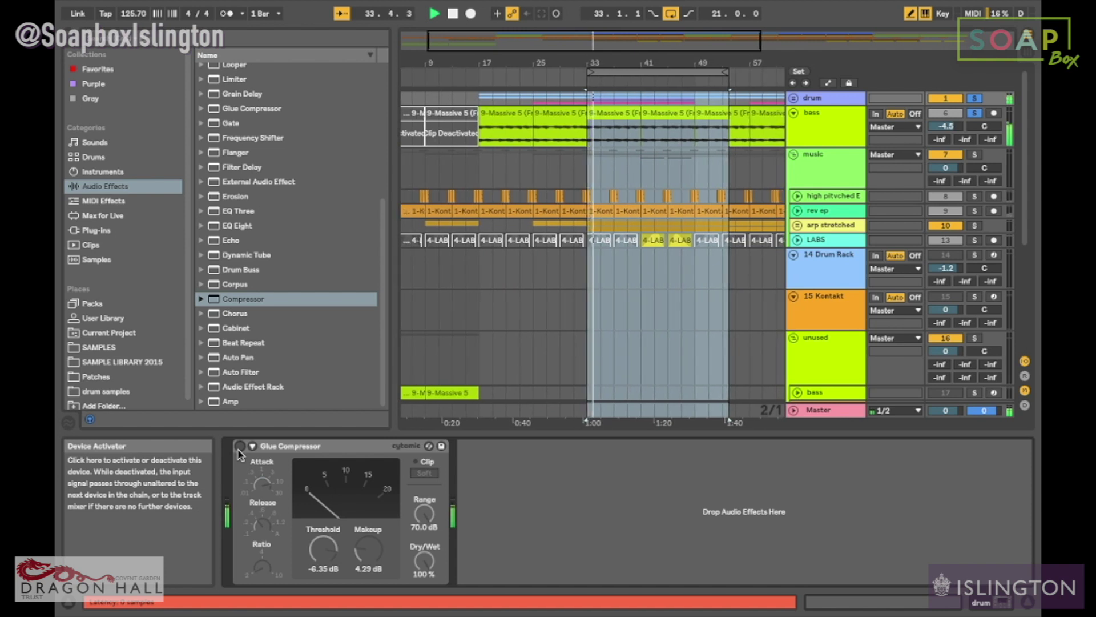
left_click(239, 449)
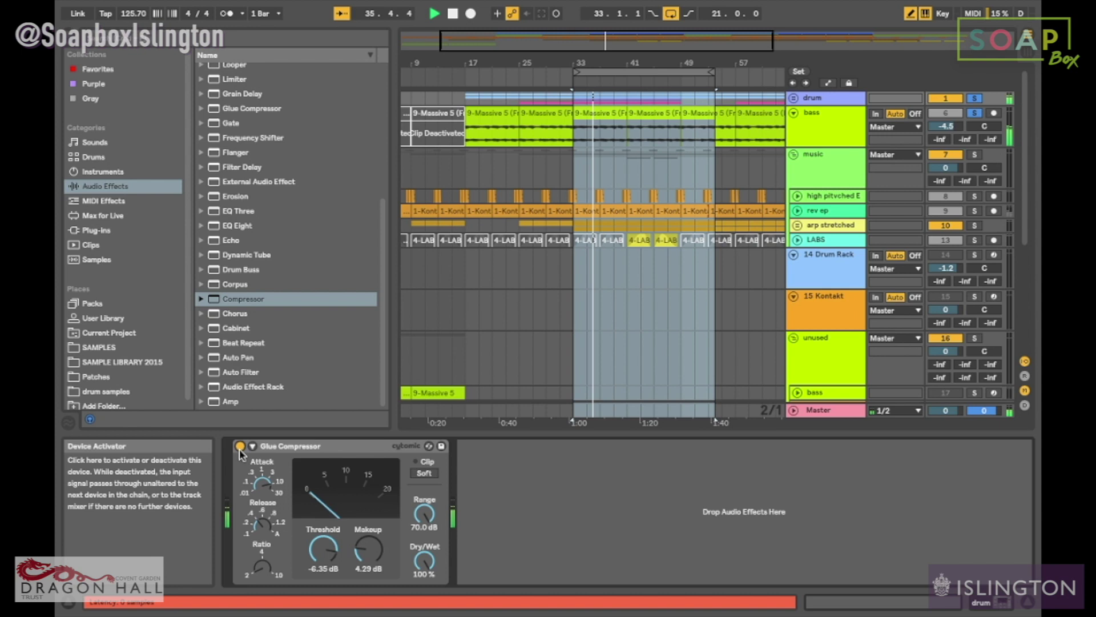
- Compare the bass with its Compressor bypassed and lower the bass track's volume to -5.2 dB
left_click(828, 129)
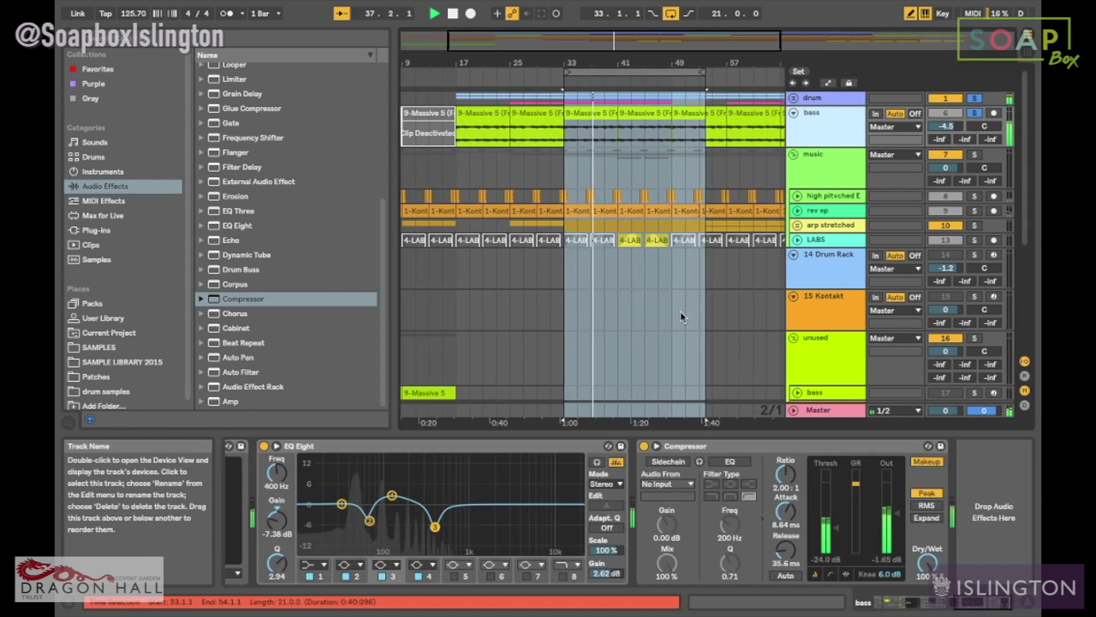
left_click(645, 447)
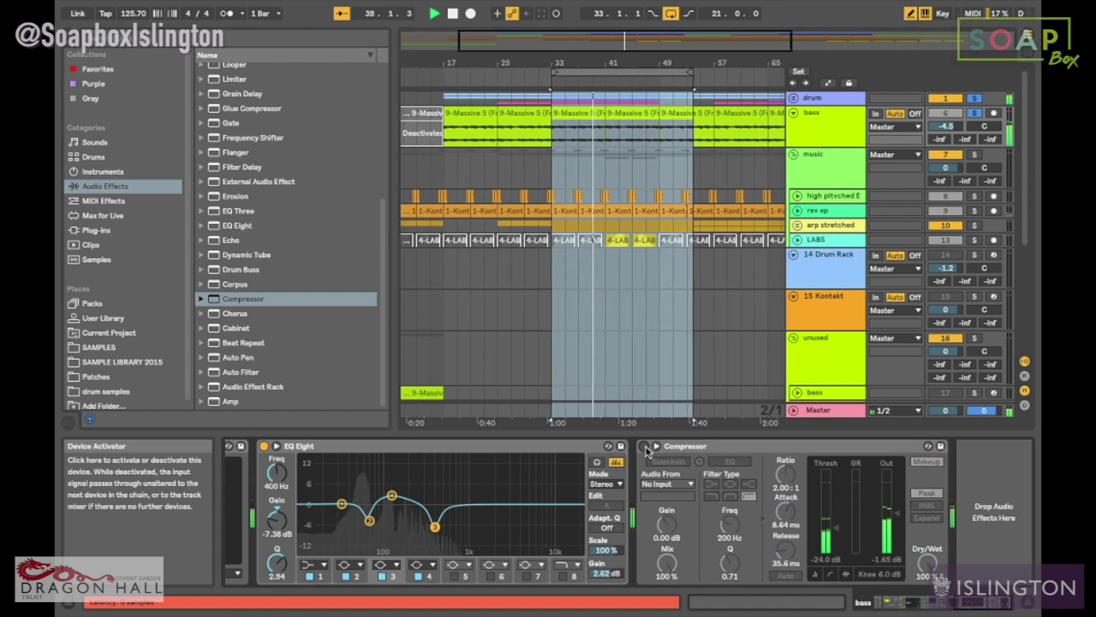
left_click(645, 447)
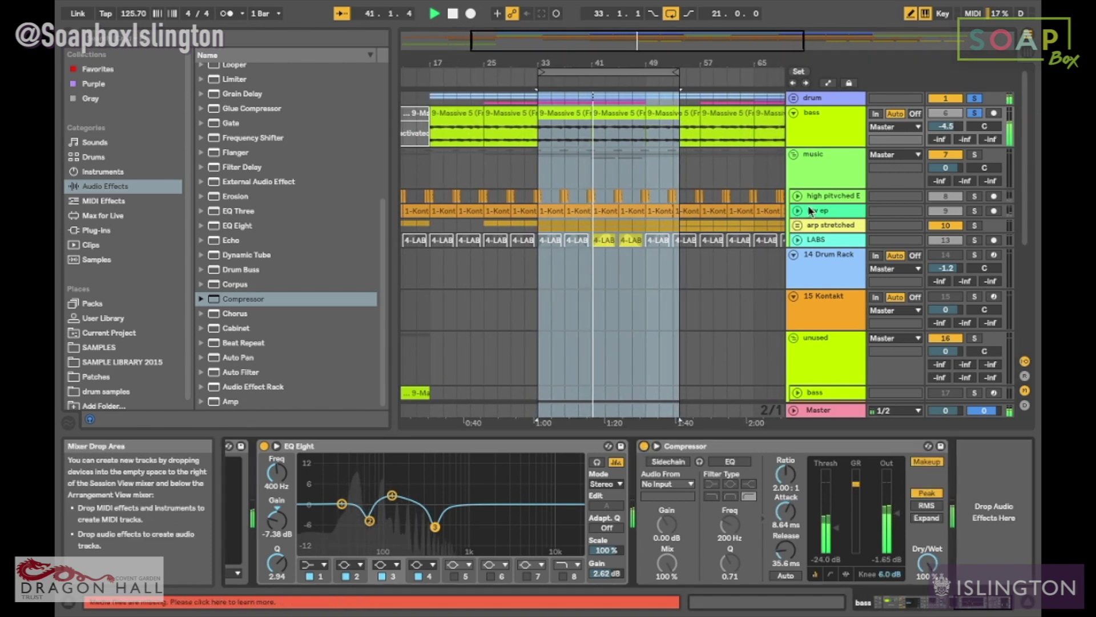
left_click_drag(946, 126, 946, 130)
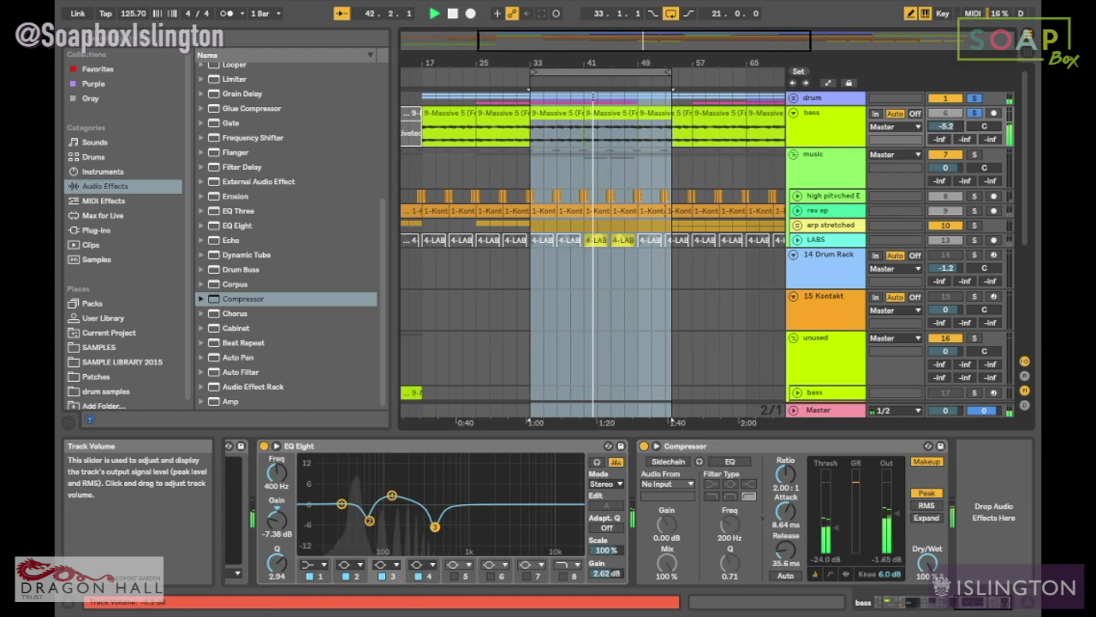
- Take the drum group and bass out of solo and replay the looped section as a full mix
left_click(853, 104)
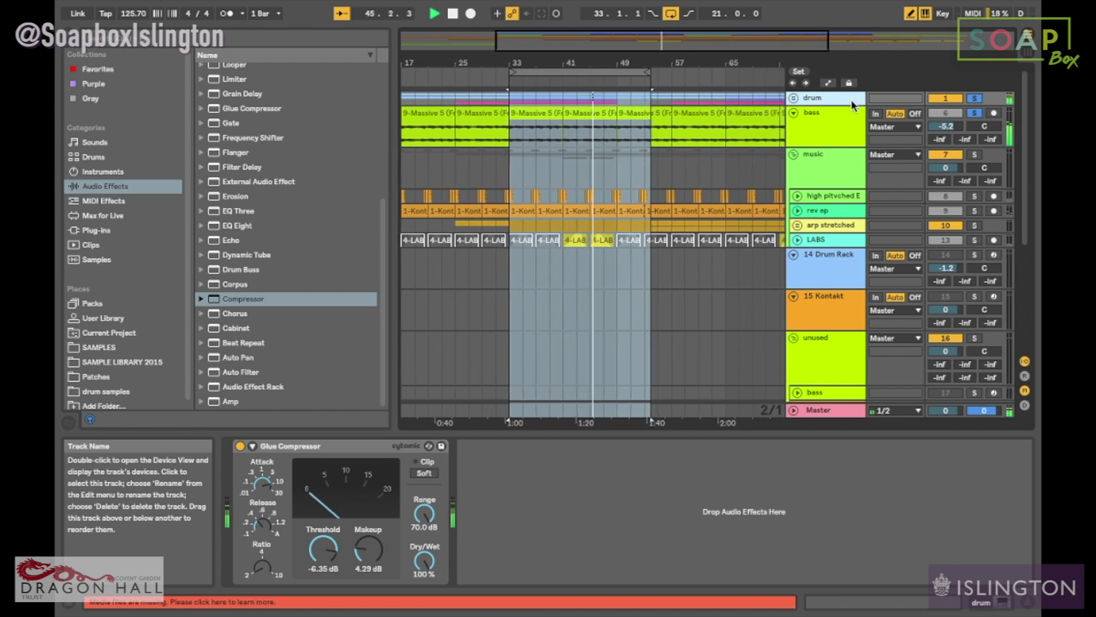
left_click(973, 98)
key("space")
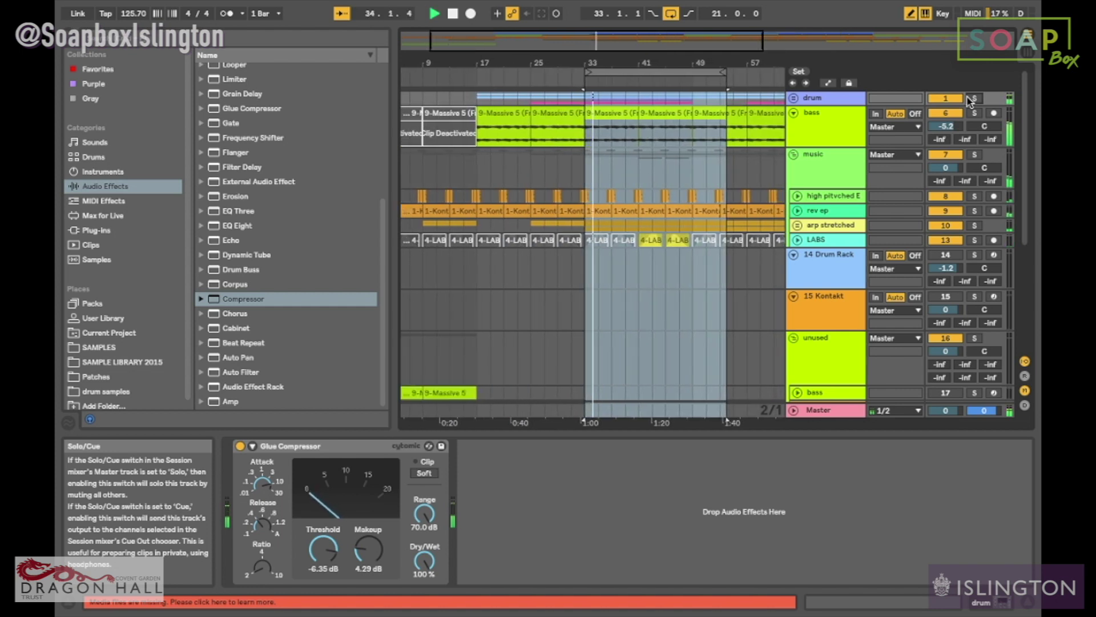
key("XF86AudioRaiseVolume")
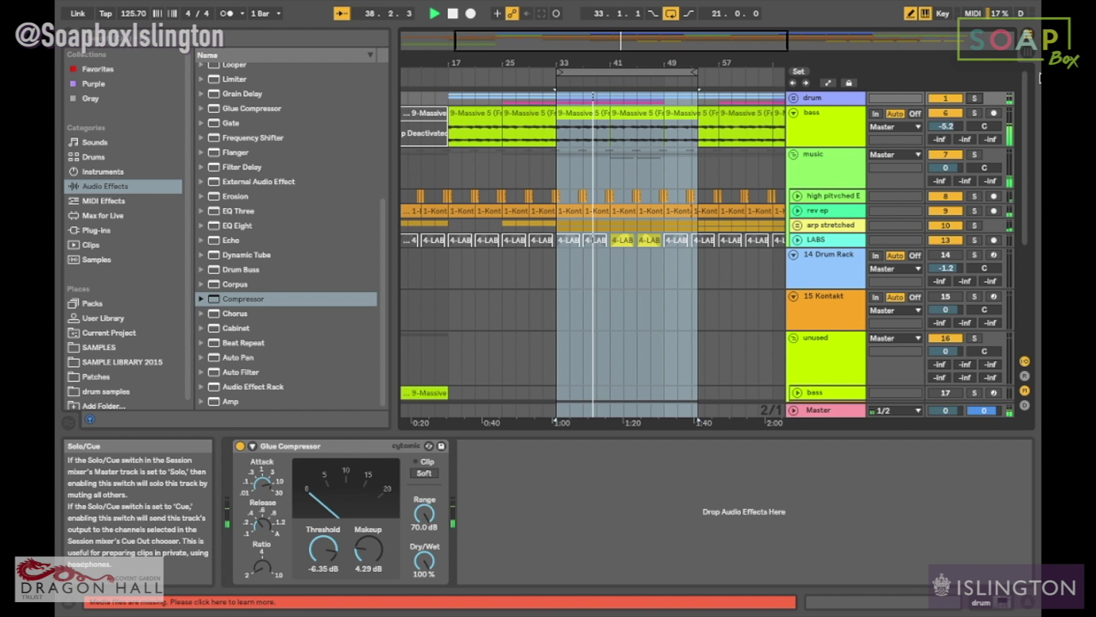
- Compare the soloed drum group with and without the Glue Compressor, ending with a short playback of the full mix
left_click(978, 99)
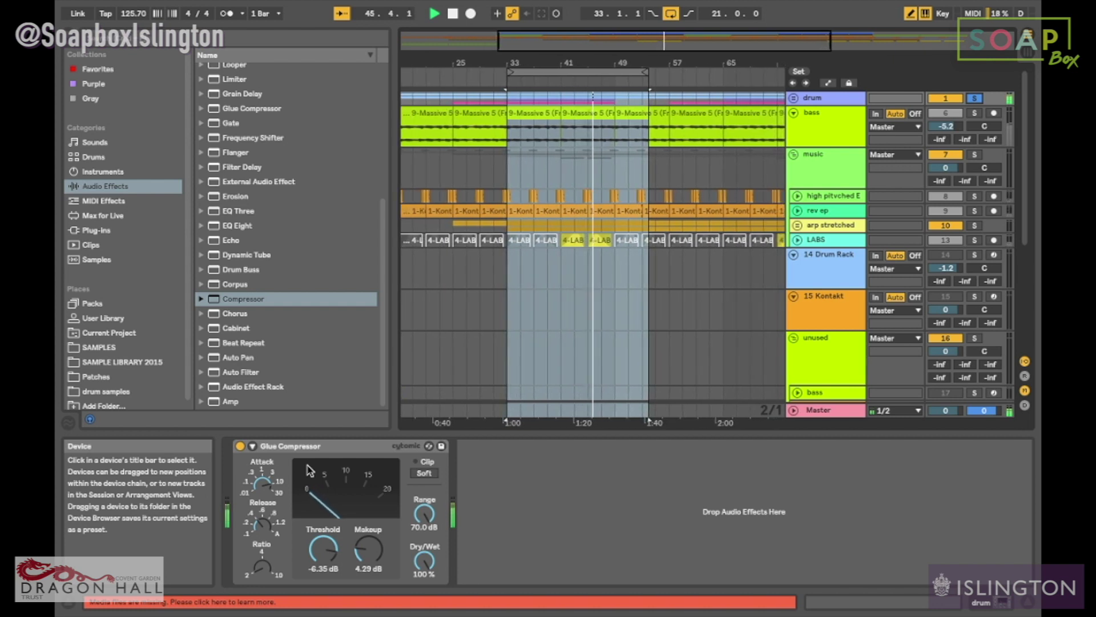
left_click(242, 447)
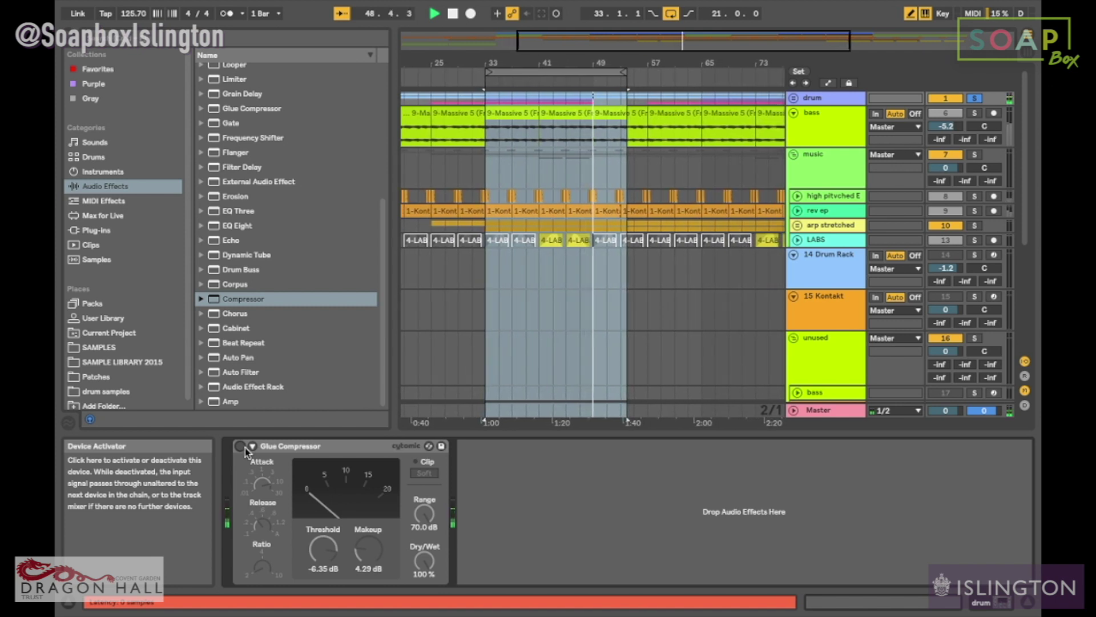
left_click(240, 446)
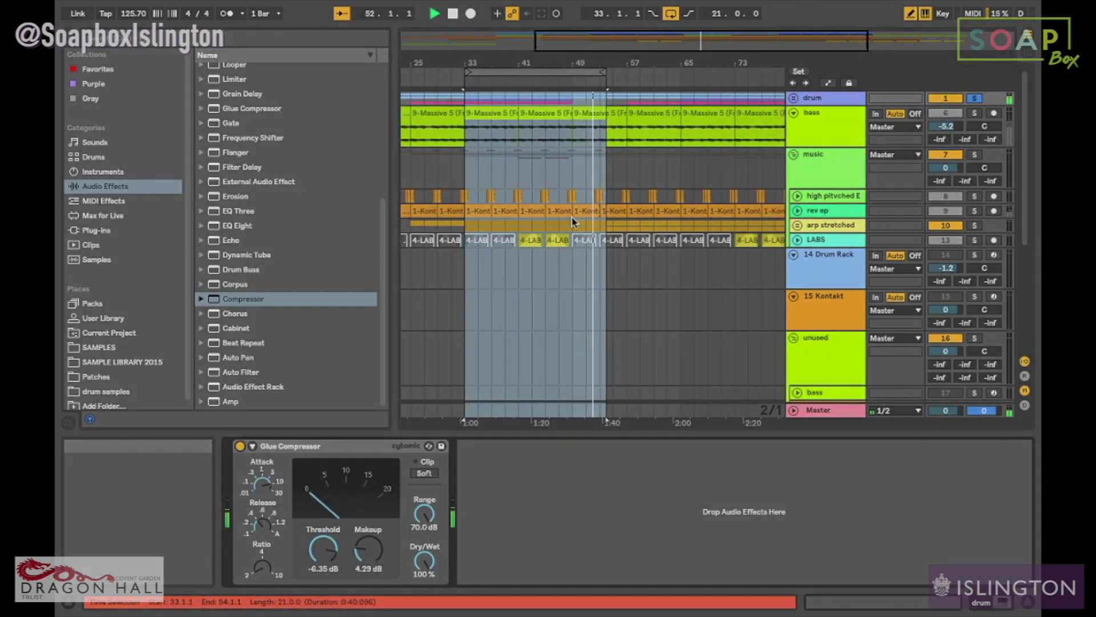
left_click(975, 99)
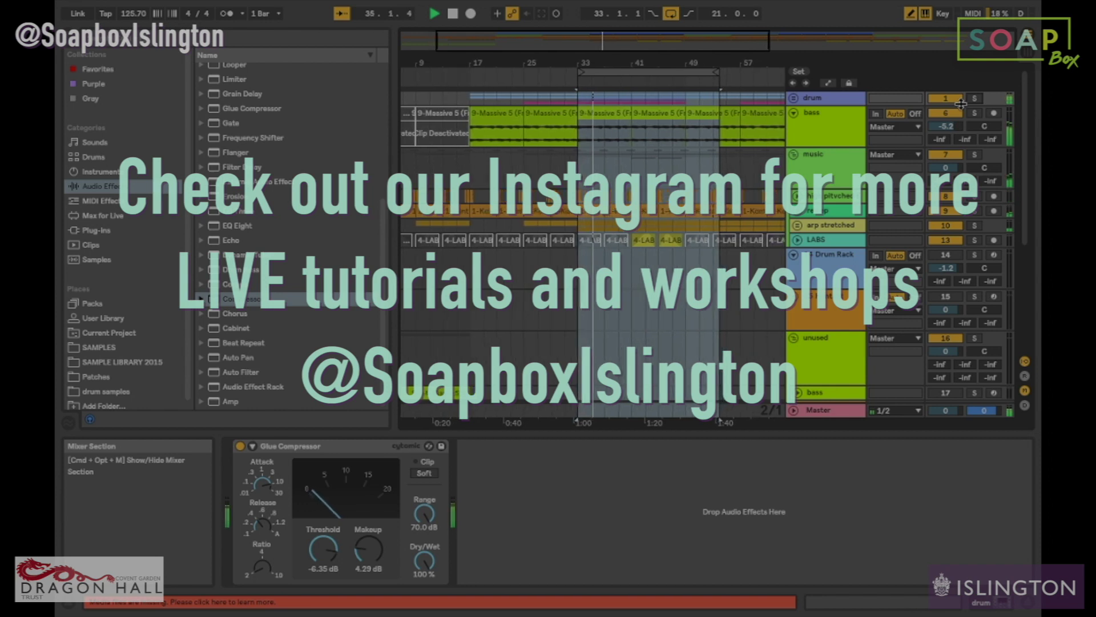
key("space")
mouse_move(807, 585)
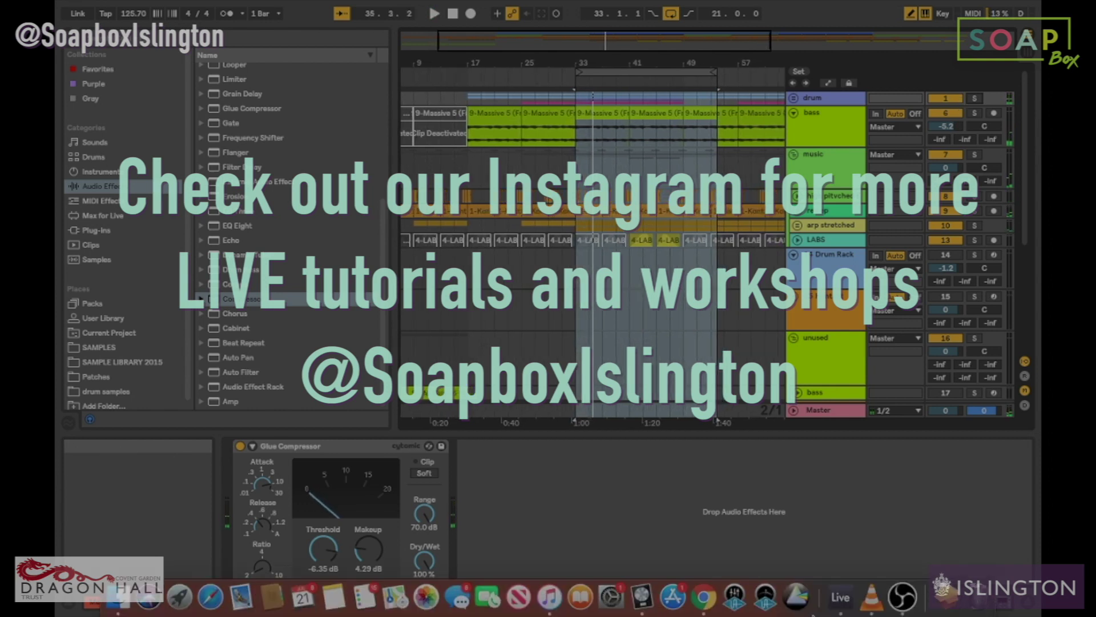